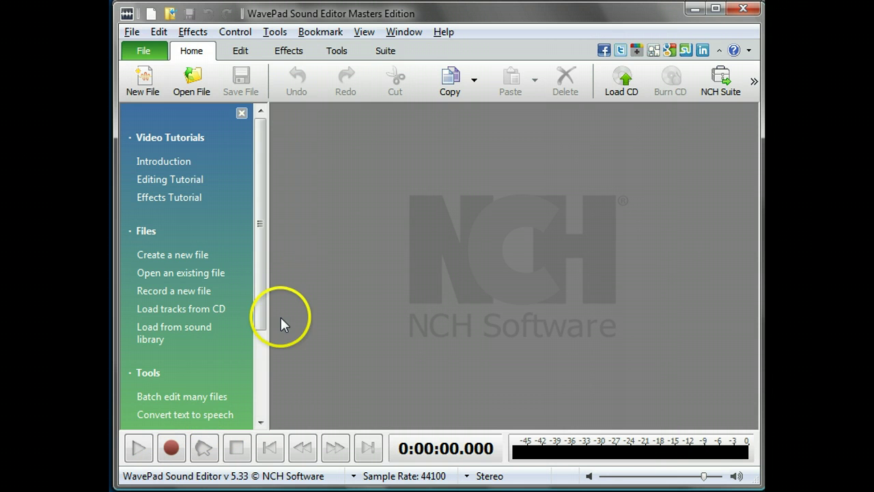
pyautogui.click(130, 32)
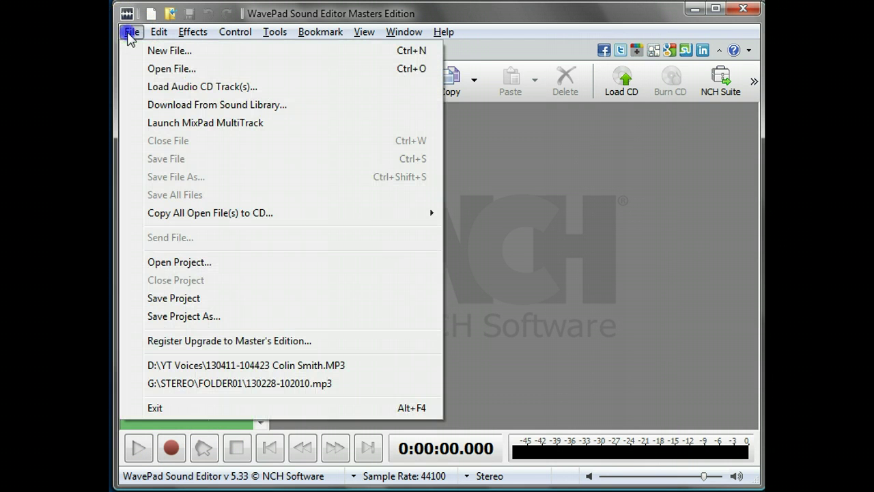
pyautogui.click(228, 71)
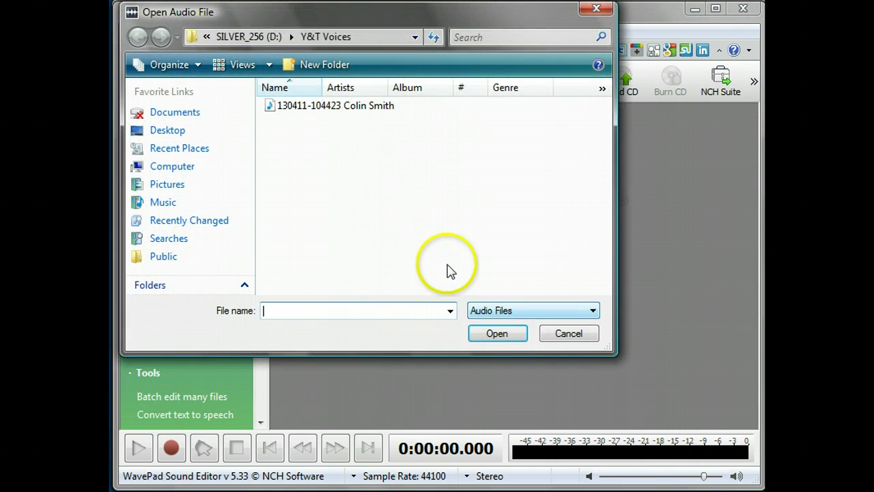
pyautogui.click(339, 108)
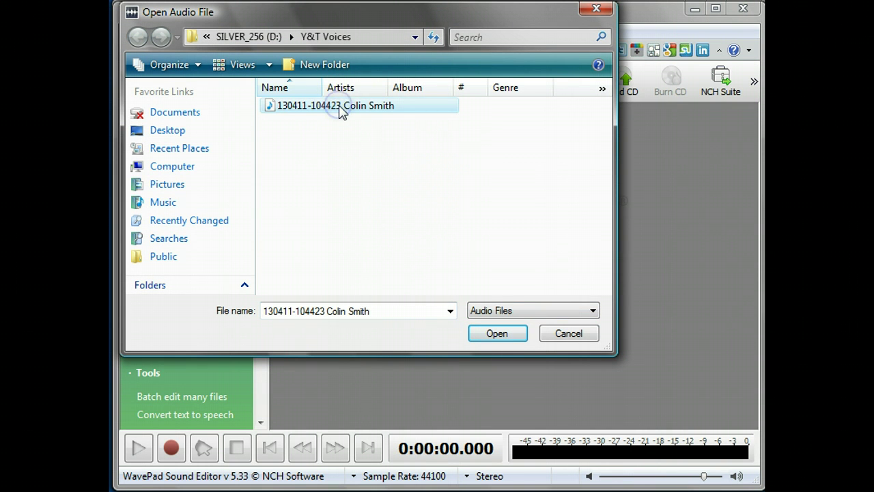
pyautogui.click(496, 334)
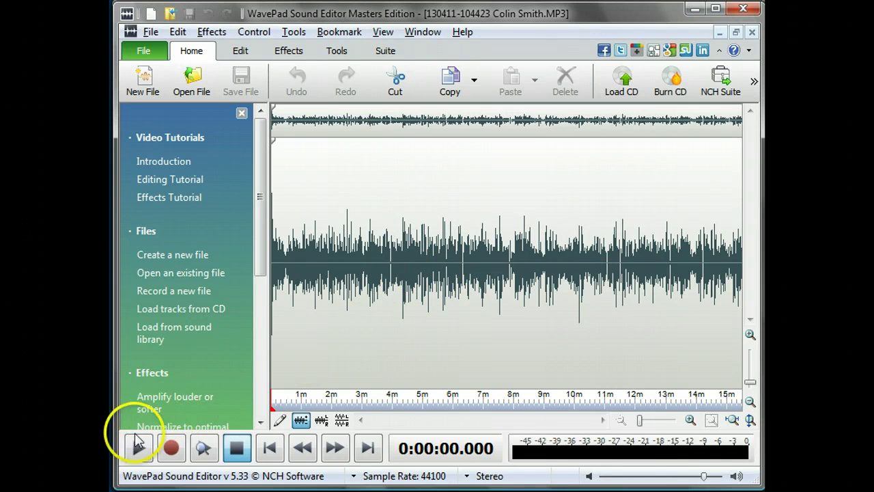
pyautogui.click(241, 114)
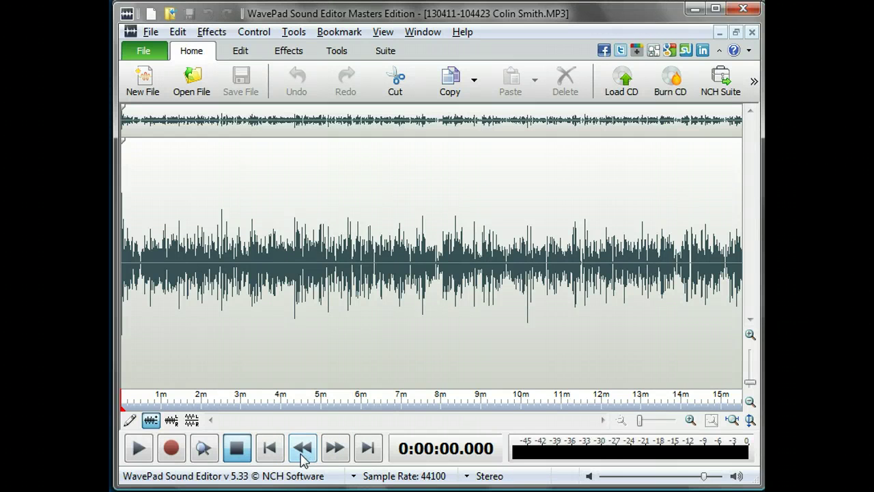
# Step: Jump to both ends of the recording, play about its first nine seconds, and return to the start
pyautogui.click(270, 455)
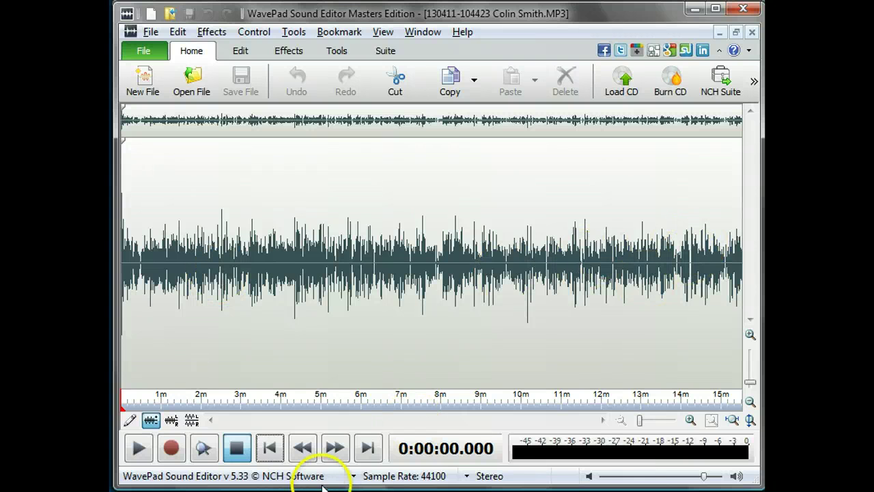
pyautogui.click(368, 448)
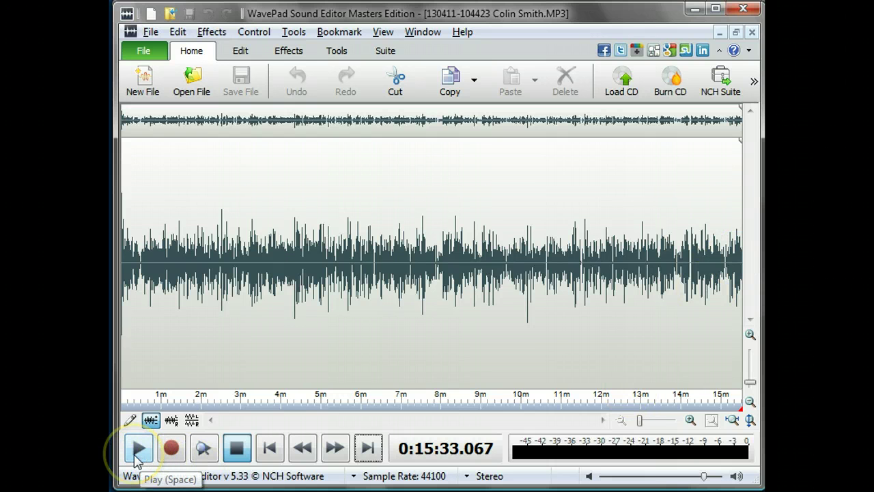
pyautogui.click(136, 458)
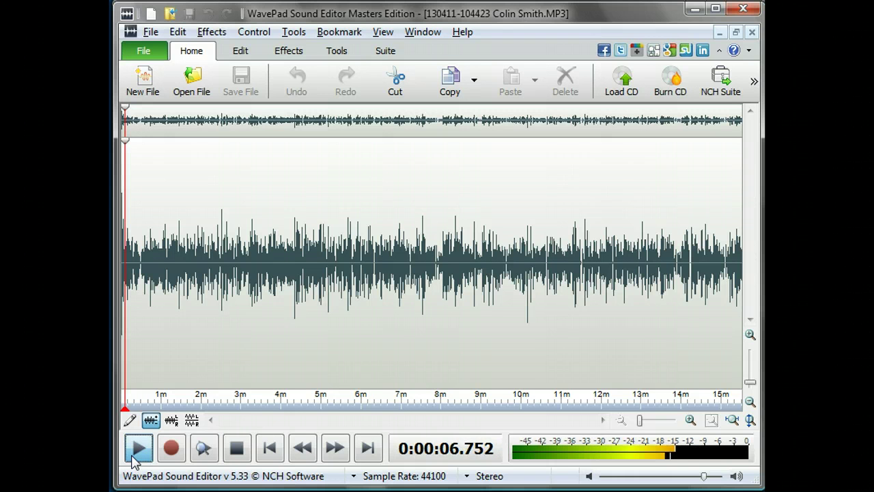
pyautogui.click(237, 450)
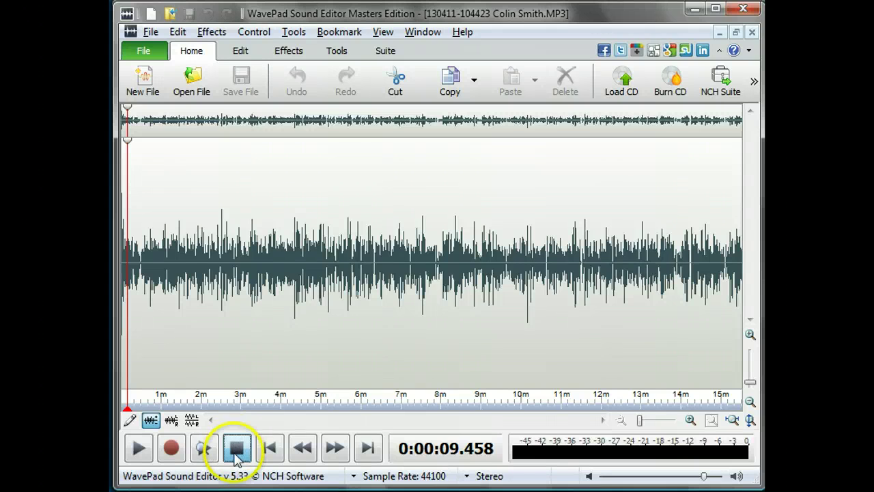
pyautogui.click(270, 448)
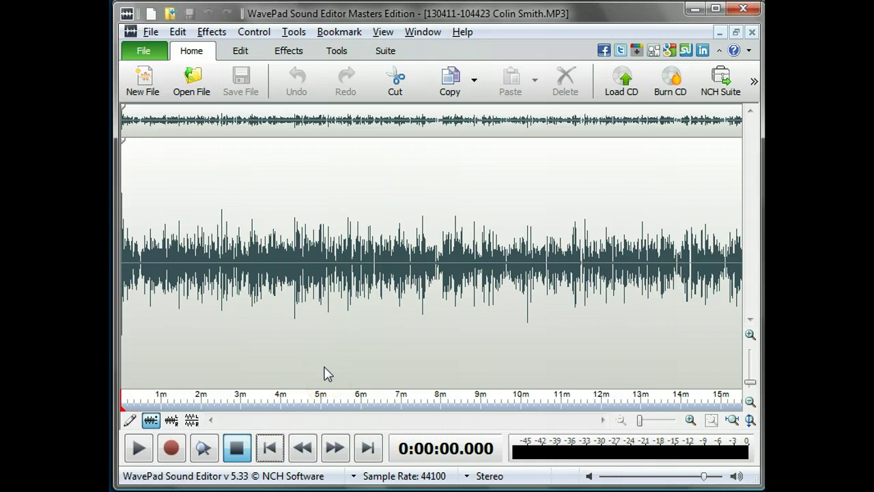
# Step: Play about the first five seconds of the recording against a close-up of its opening waveform
pyautogui.scroll(3, 324, 372)
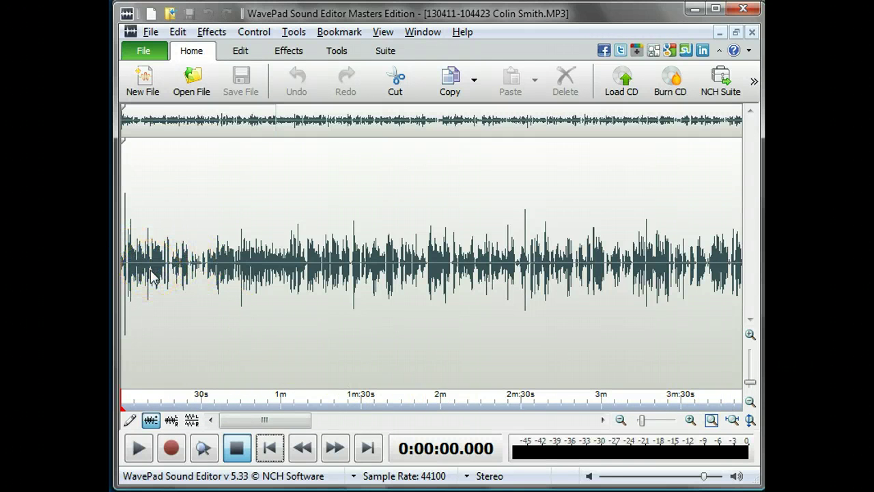
pyautogui.scroll(1, 153, 277)
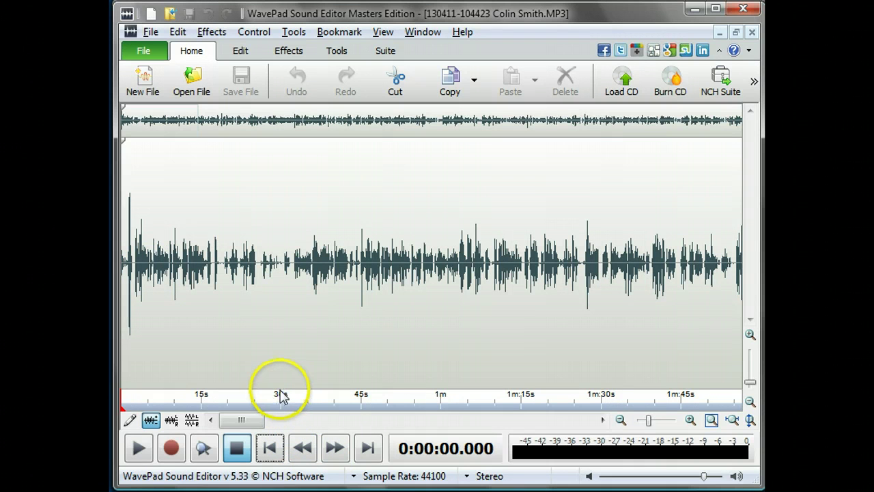
pyautogui.scroll(3, 282, 396)
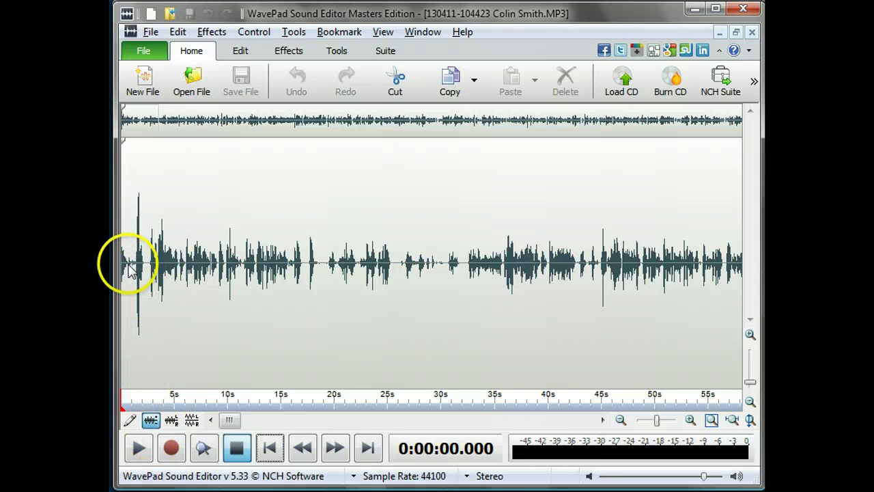
pyautogui.click(139, 456)
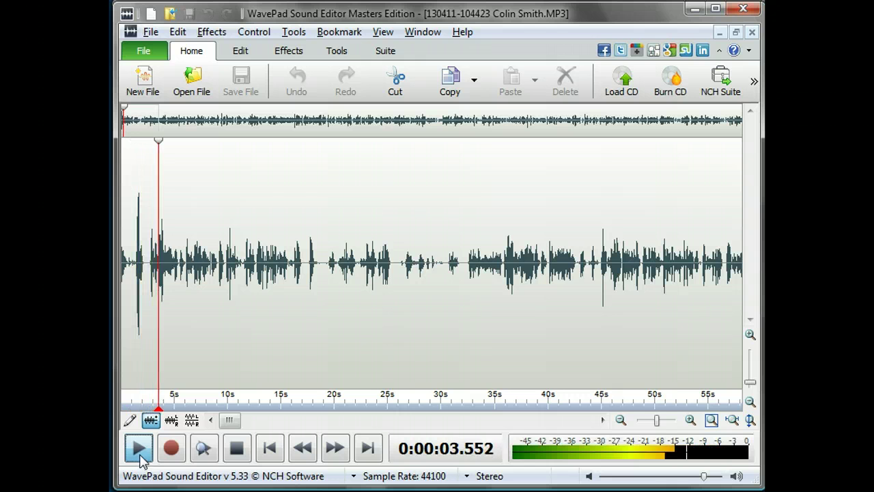
pyautogui.click(238, 452)
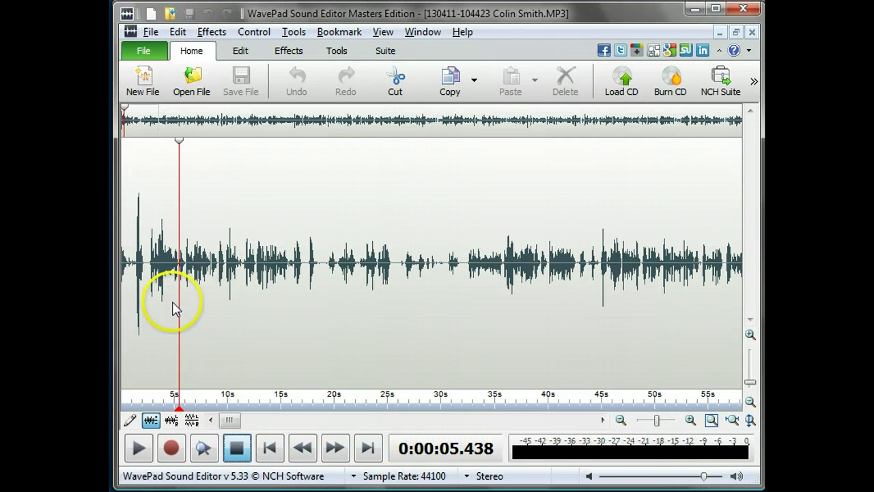
# Step: Audition the recording twice from the pause after the opening spike, at about 2.4 and 2.3 seconds
pyautogui.click(146, 265)
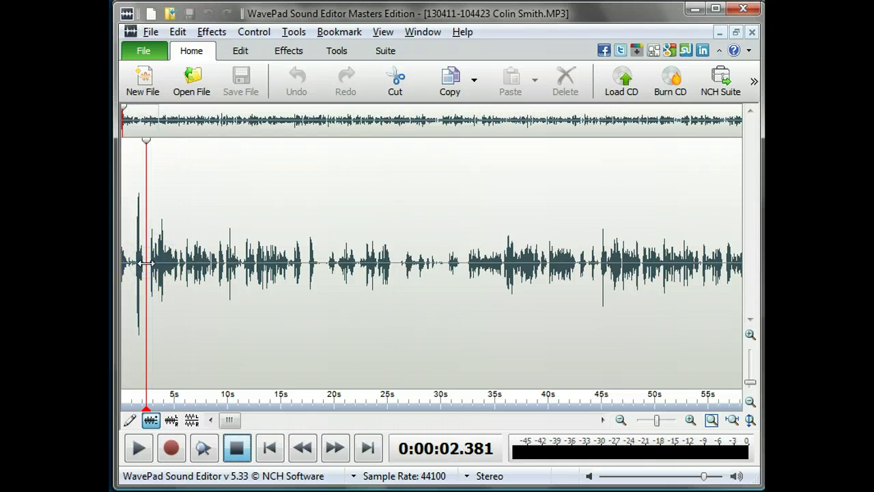
pyautogui.press('space')
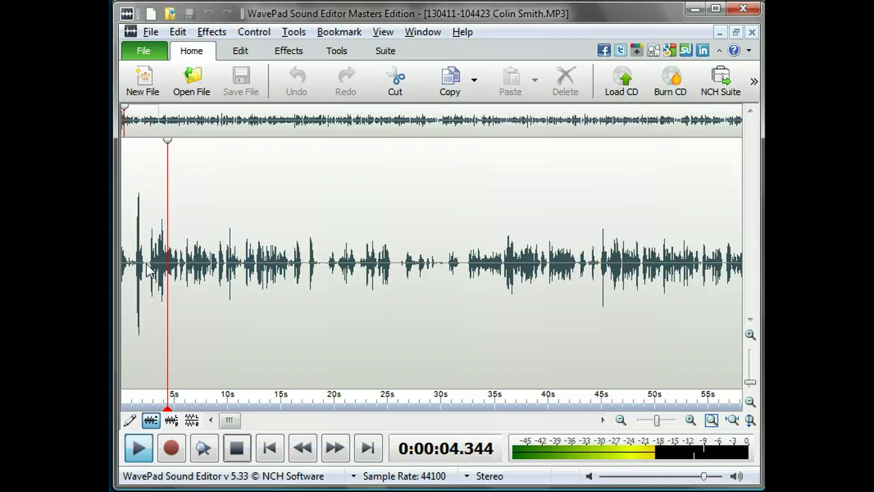
pyautogui.click(232, 447)
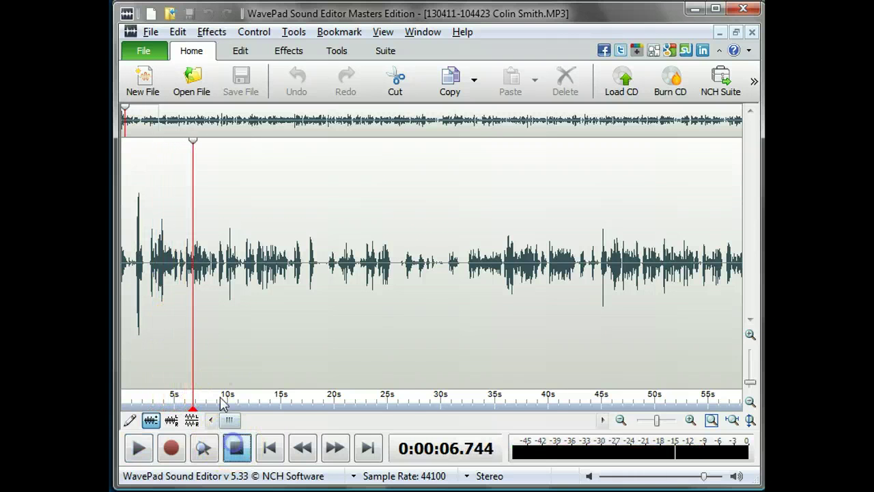
pyautogui.click(145, 266)
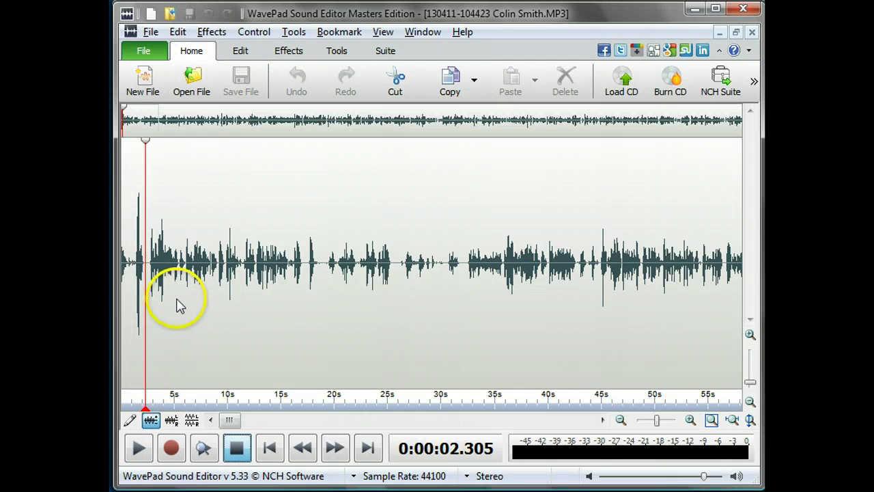
pyautogui.press('space')
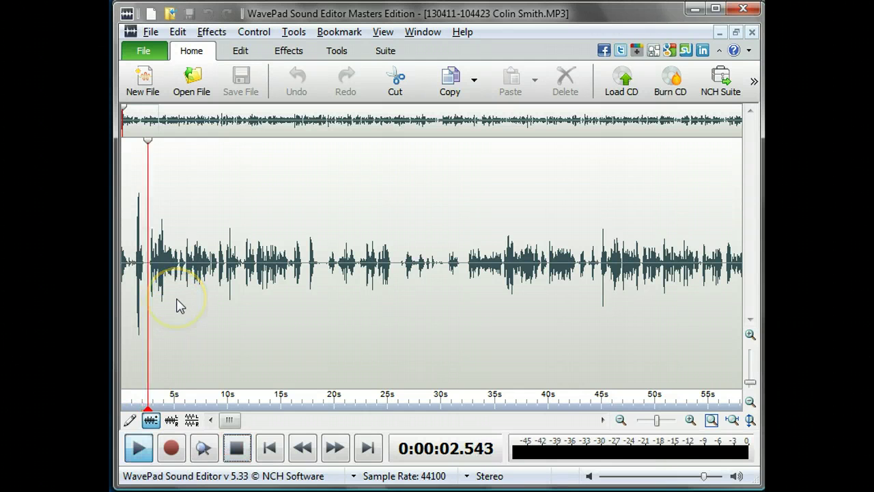
pyautogui.click(232, 446)
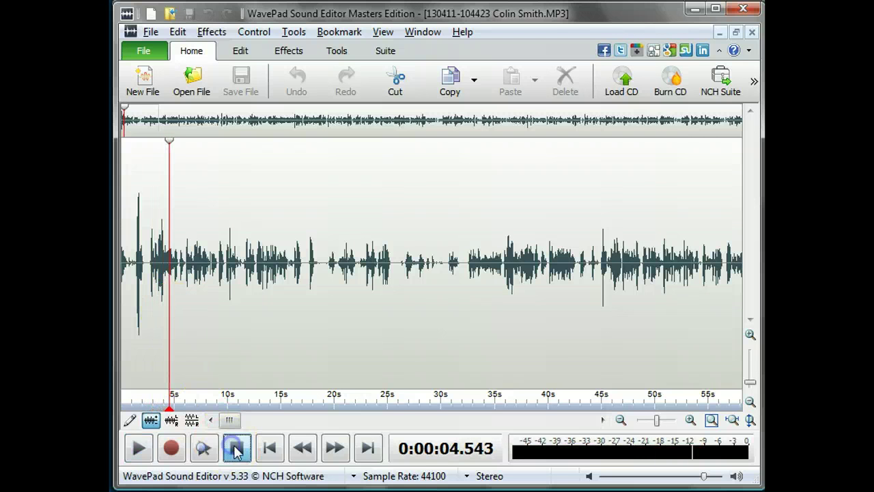
# Step: Delete the unwanted opening of the recording, from the start to about 2.46 seconds
pyautogui.click(147, 262)
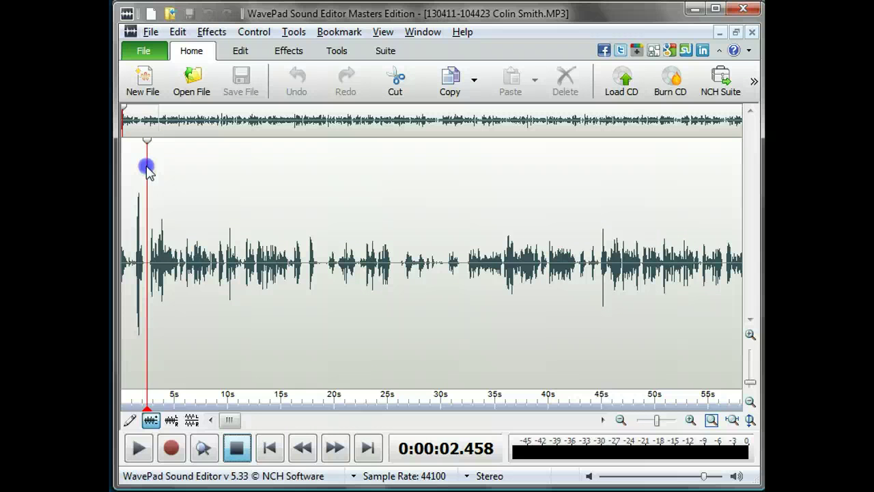
pyautogui.moveTo(147, 168); pyautogui.dragTo(120, 162)
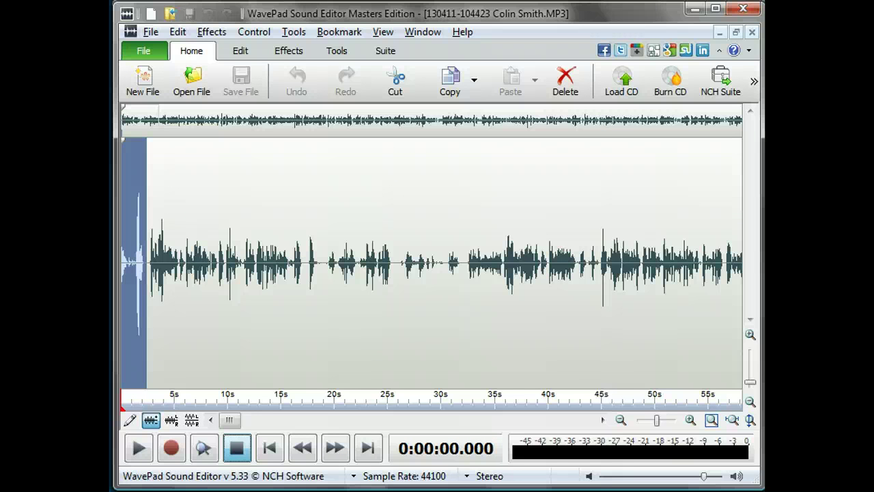
pyautogui.press('Delete')
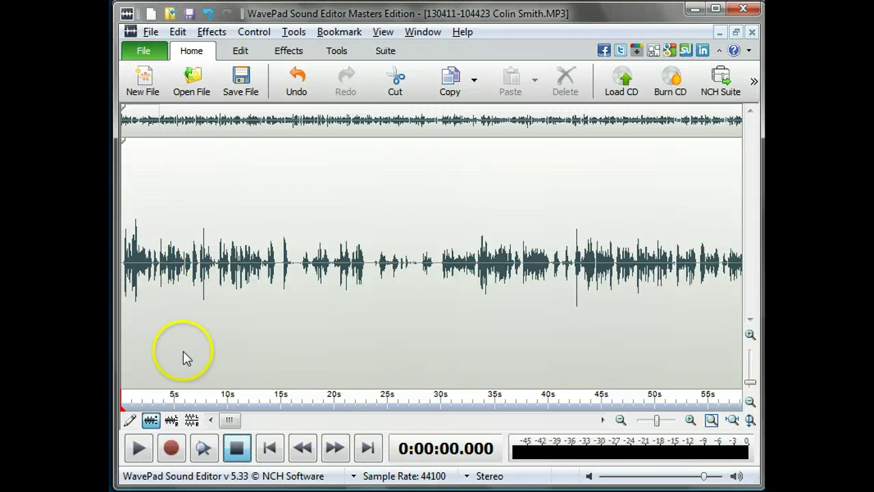
# Step: Play about three seconds from the start of the trimmed recording to check the cut
pyautogui.click(273, 456)
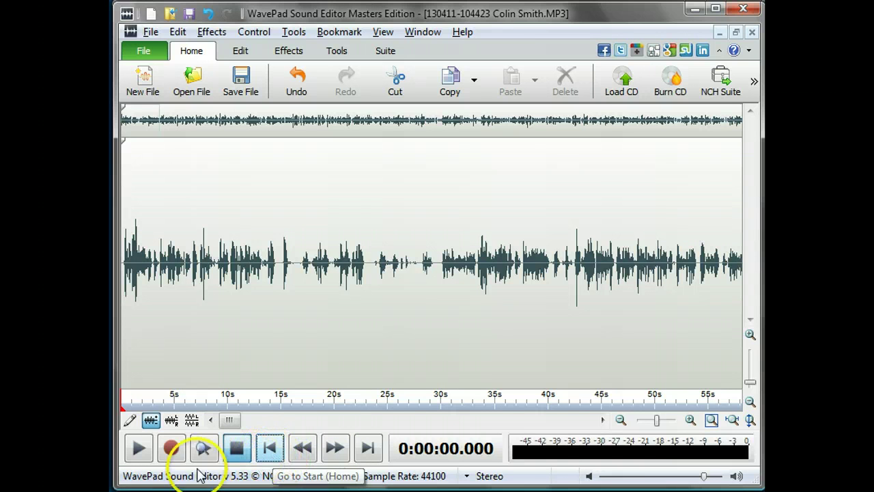
pyautogui.click(138, 451)
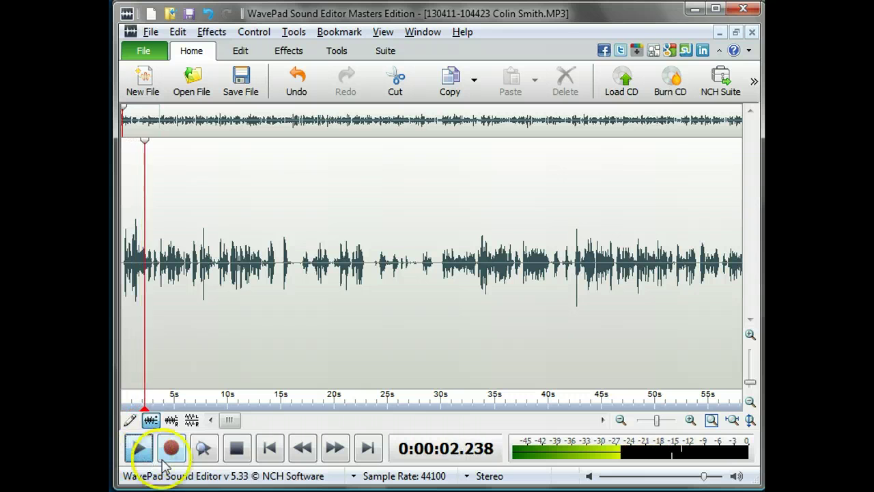
pyautogui.click(239, 451)
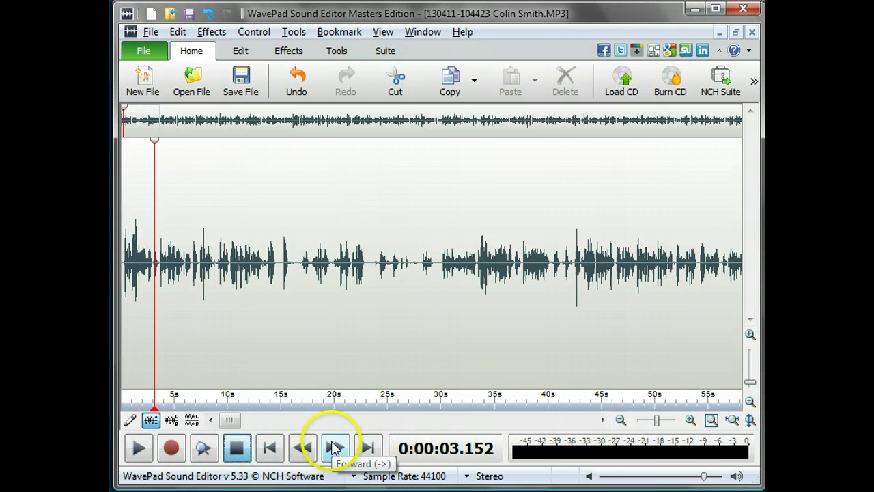
# Step: Go to the end of the recording and listen to its closing section from about 15:04
pyautogui.click(368, 450)
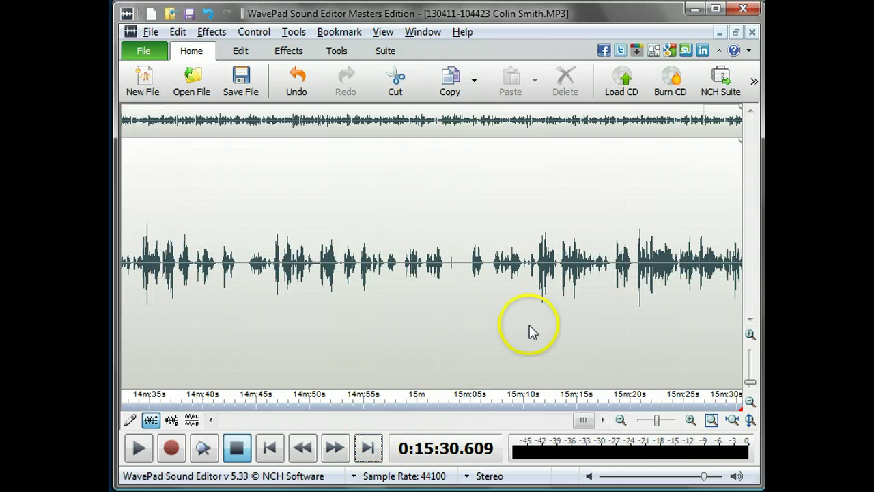
pyautogui.click(461, 217)
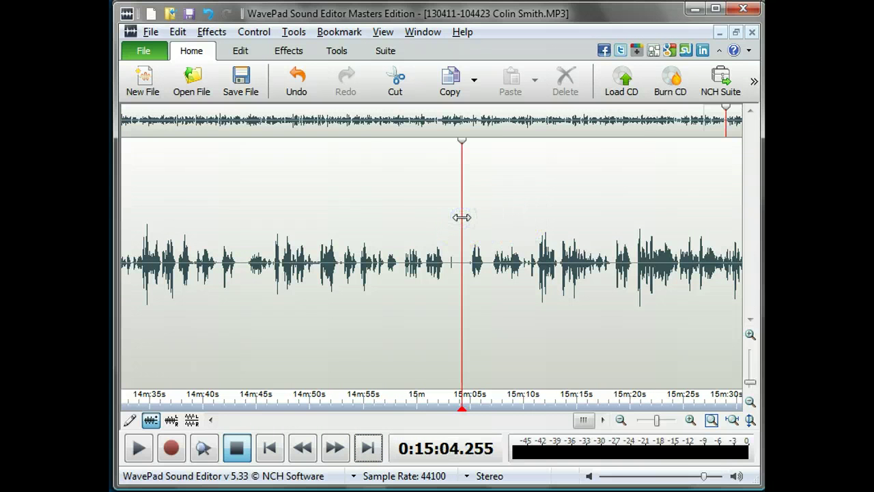
pyautogui.press('space')
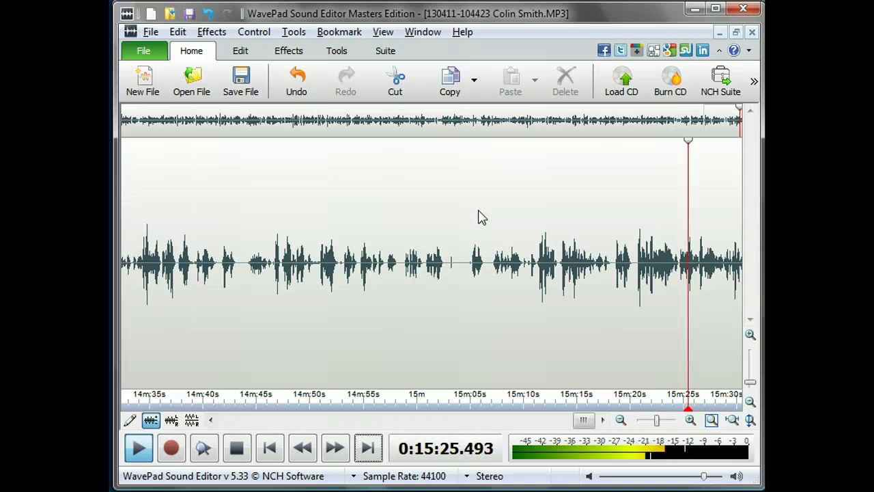
pyautogui.click(273, 402)
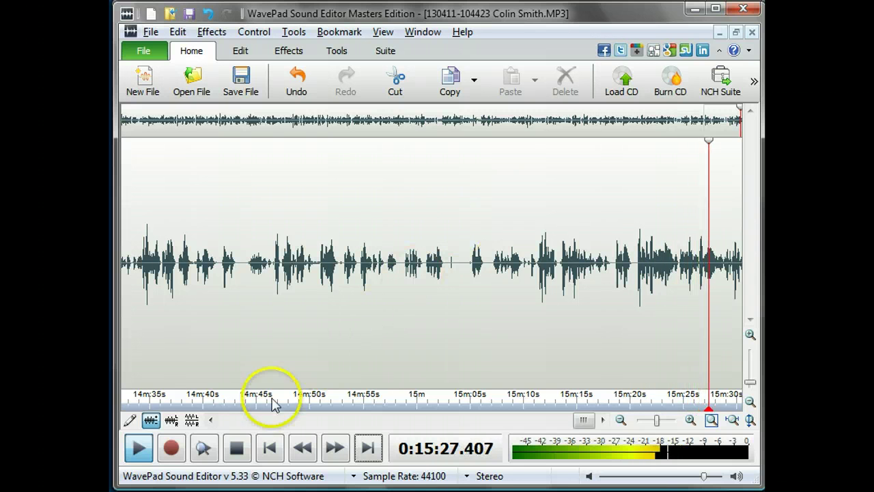
pyautogui.click(238, 448)
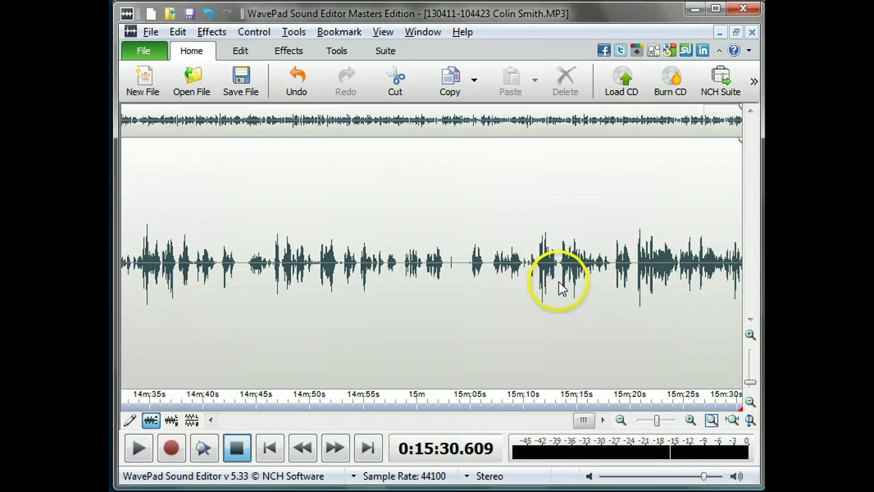
# Step: Listen to the closing section of the recording from the pause at about 15:20.2
pyautogui.click(635, 208)
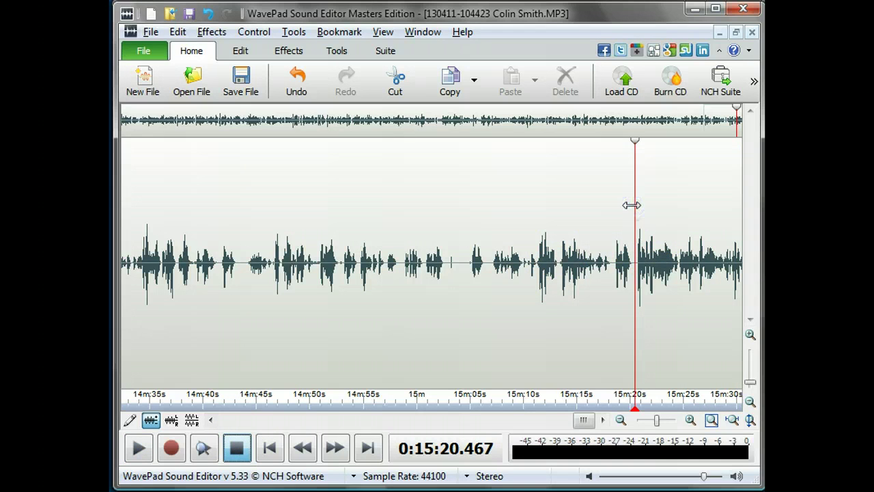
pyautogui.click(621, 208)
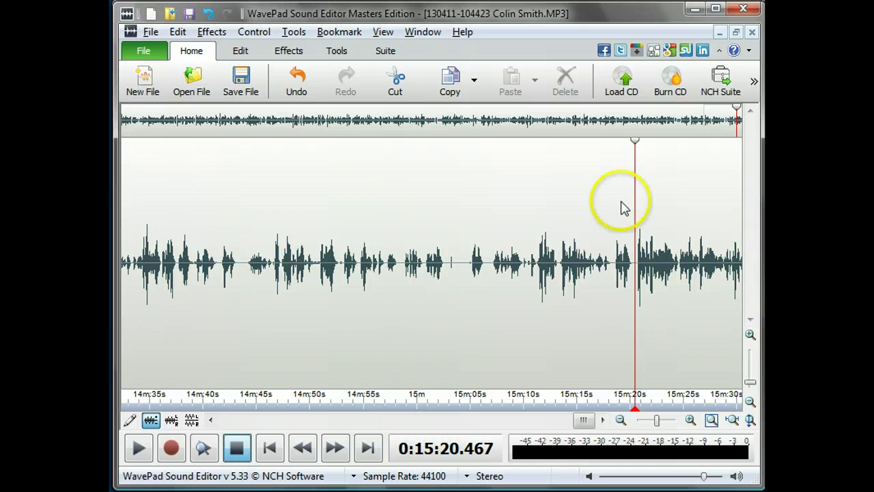
pyautogui.click(632, 259)
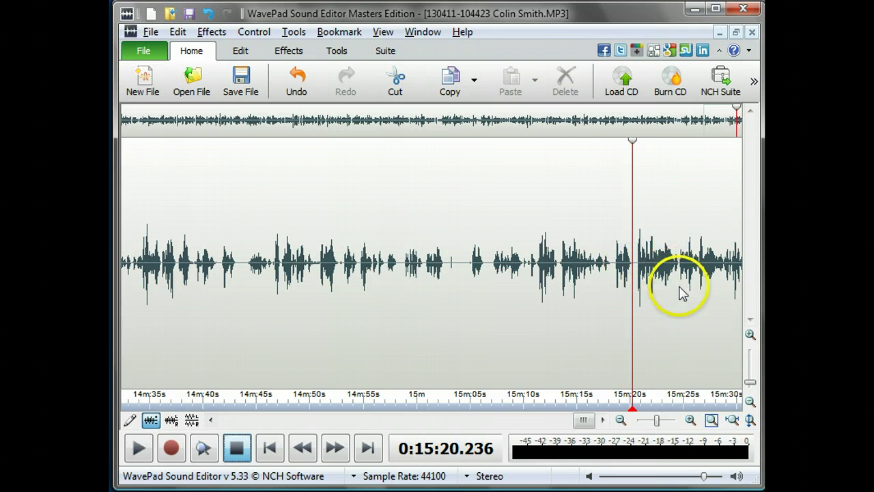
pyautogui.press('space')
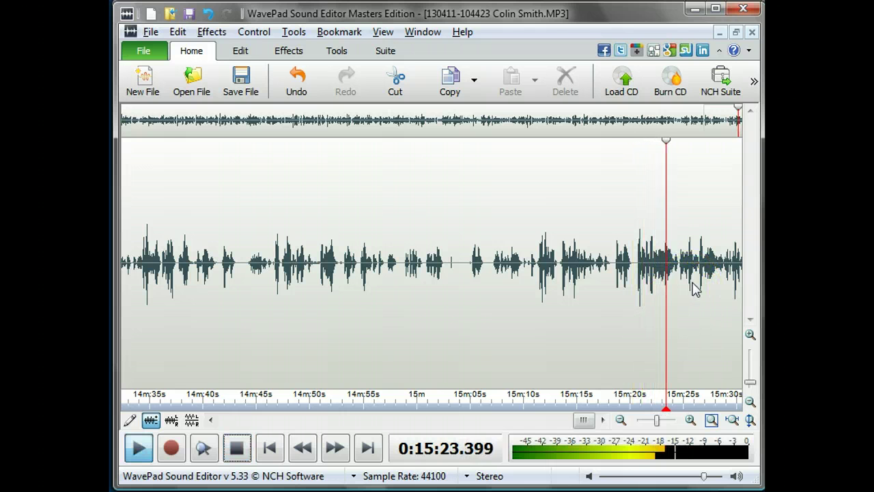
pyautogui.click(238, 448)
pyautogui.click(683, 195)
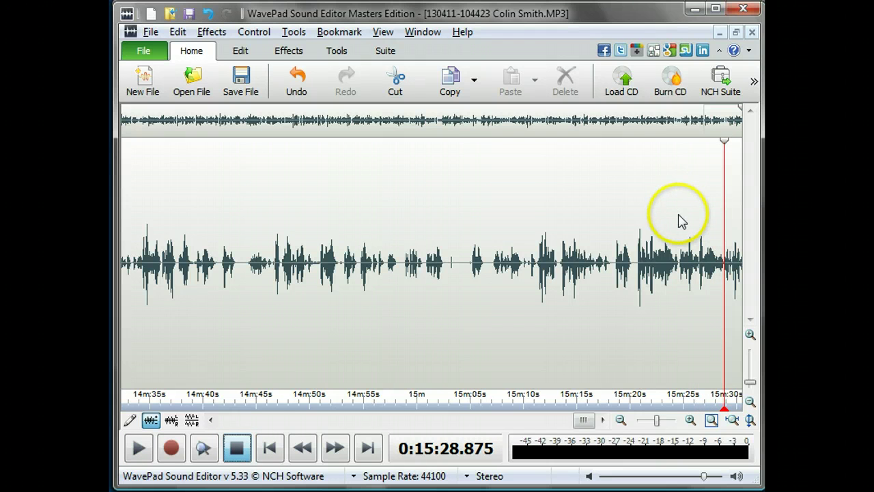
# Step: Audition the ending in short bursts from about 15:23.9, stopping at the intended cut point at about 15:28.77
pyautogui.scroll(4, 707, 237)
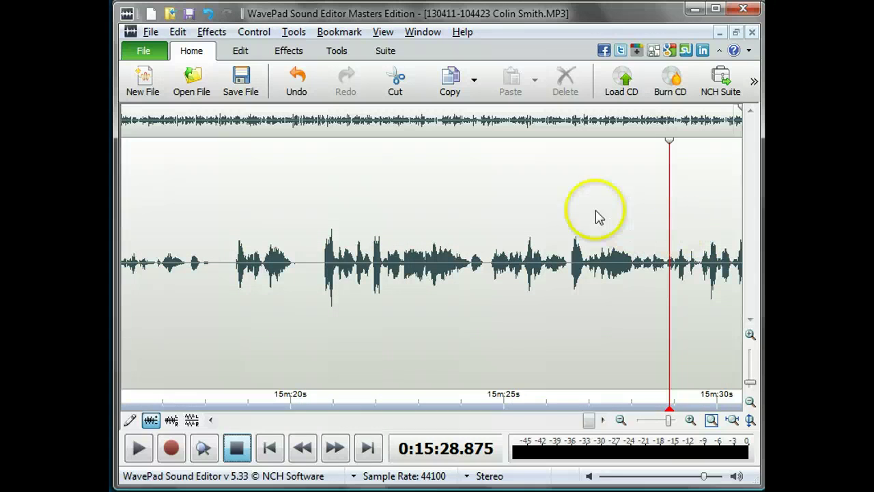
pyautogui.click(457, 194)
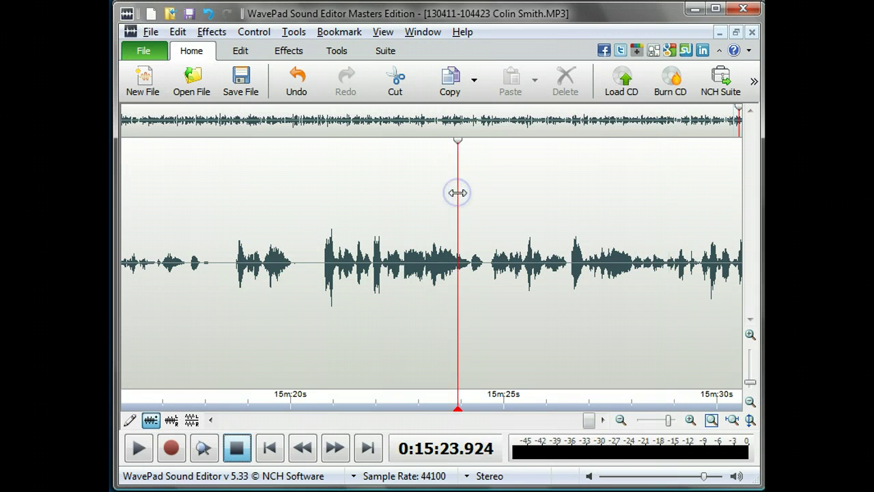
pyautogui.press('space')
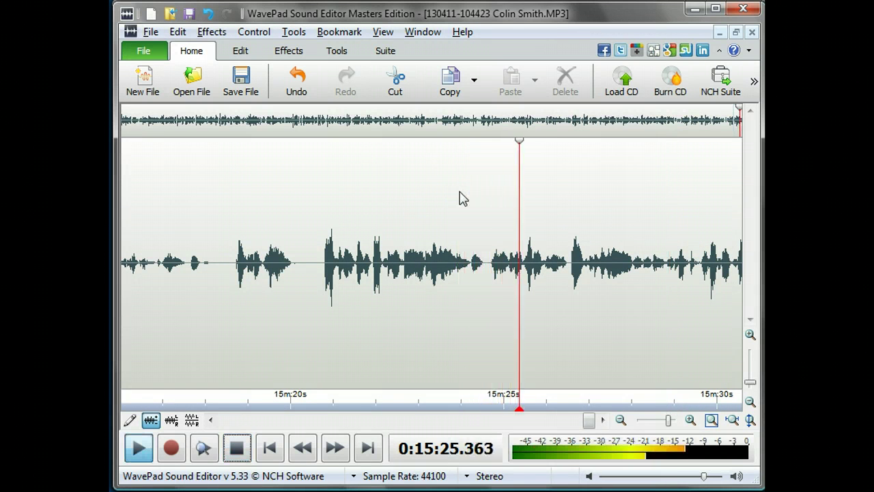
pyautogui.press('space')
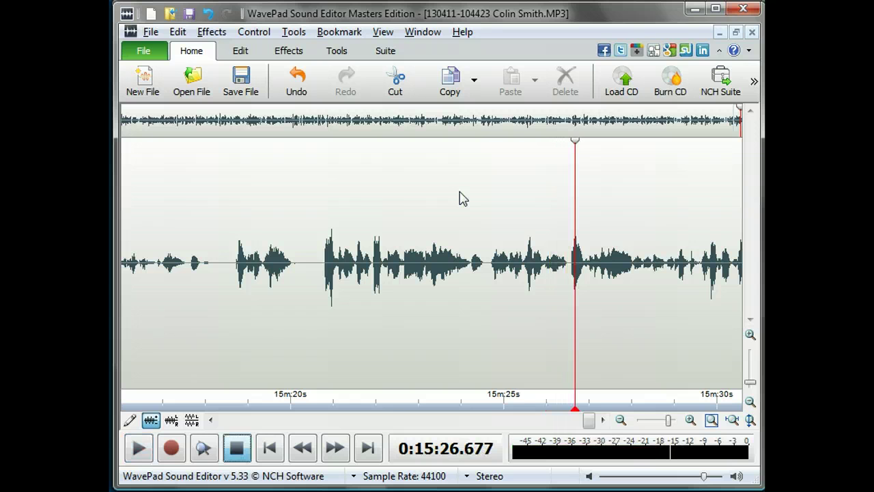
pyautogui.press('space')
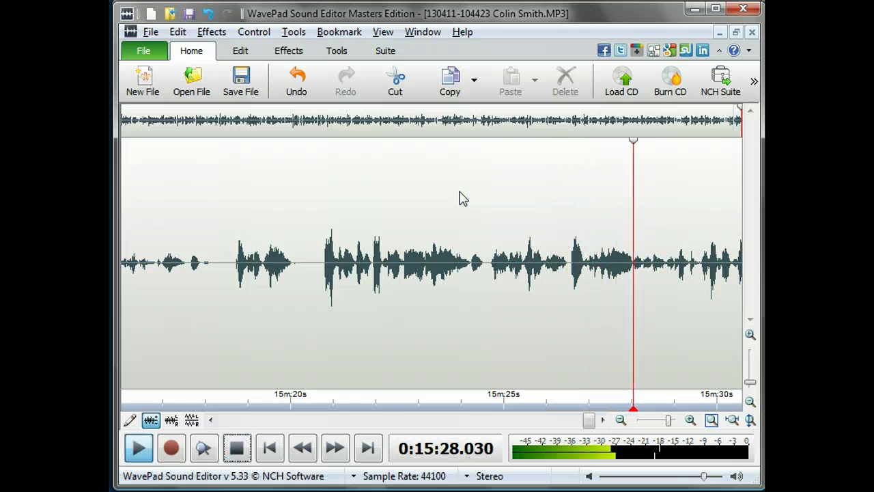
pyautogui.press('space')
pyautogui.press('space')
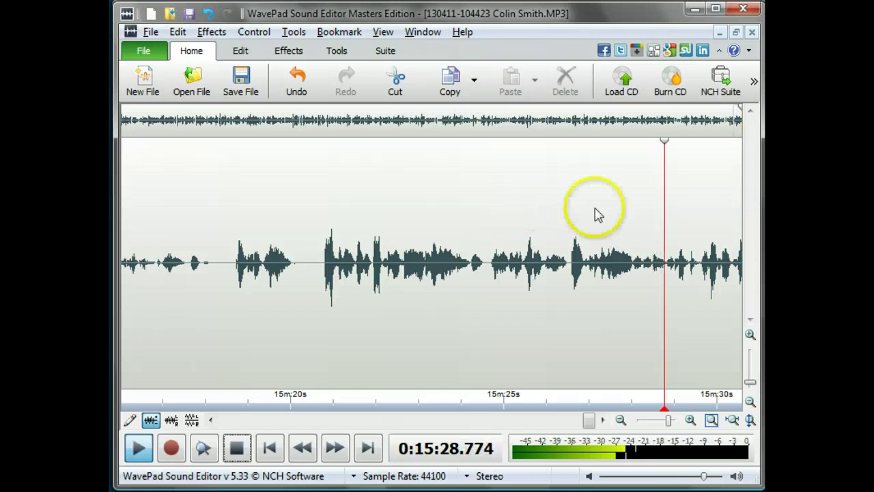
pyautogui.press('space')
pyautogui.click(664, 221)
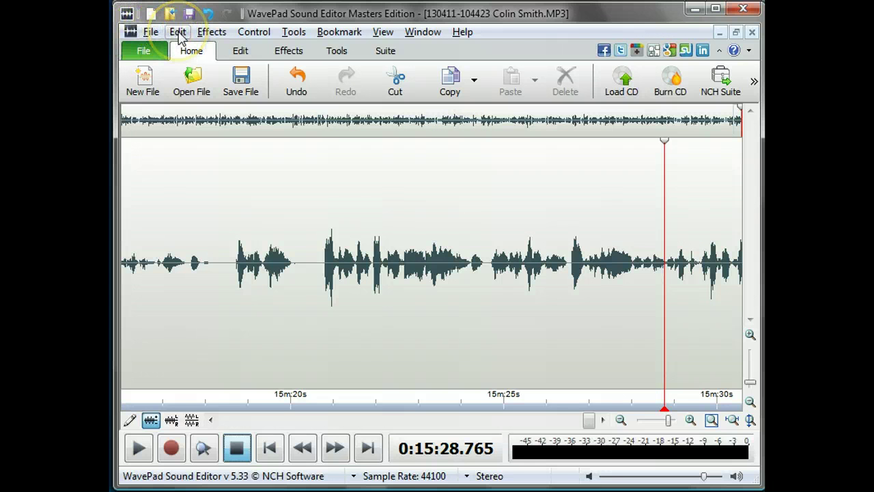
# Step: Play the recording from about 15:25.3 through to its end
pyautogui.click(178, 32)
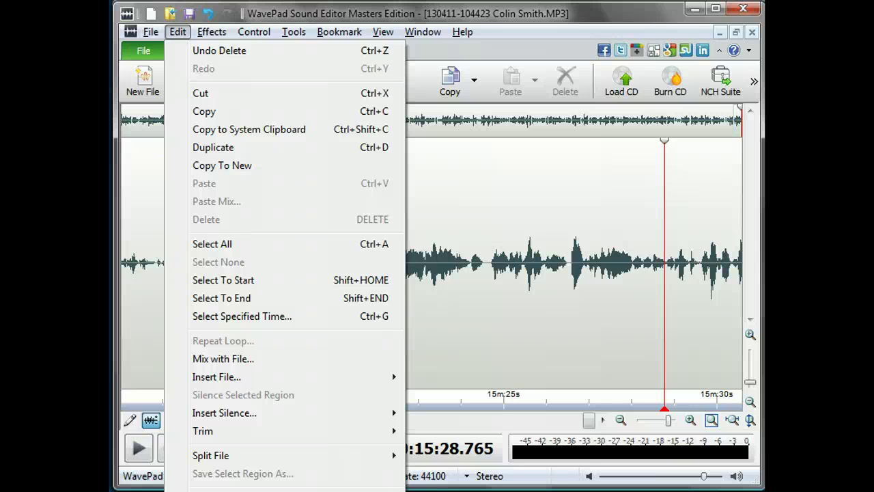
pyautogui.press('Escape')
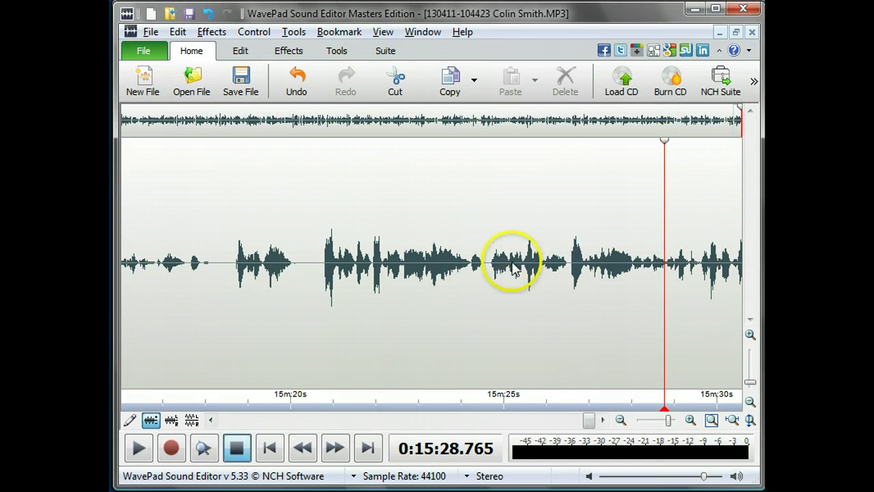
pyautogui.click(516, 188)
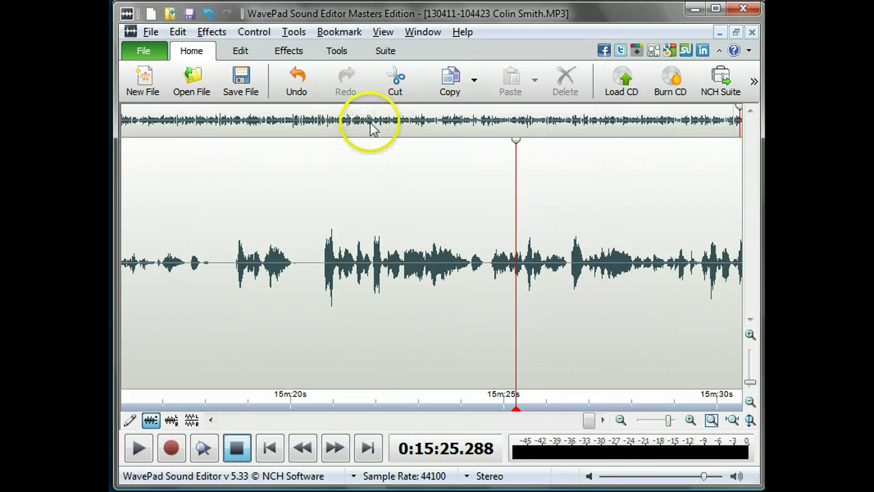
pyautogui.press('space')
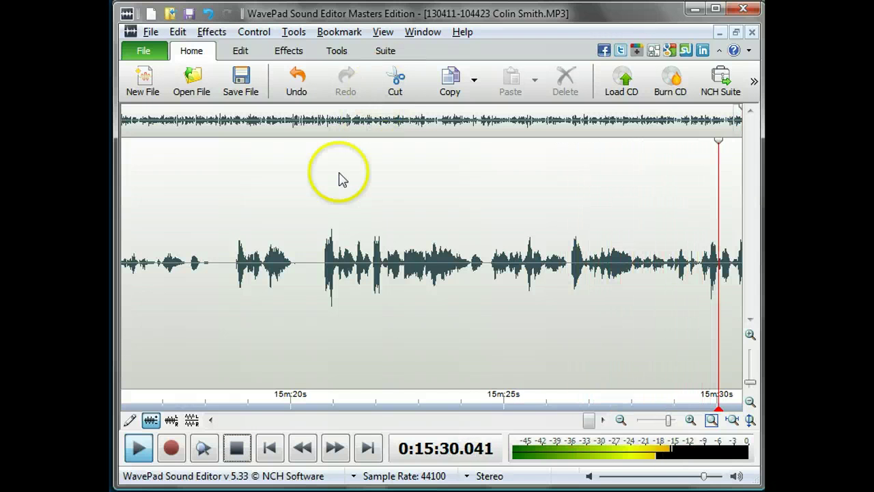
pyautogui.press('space')
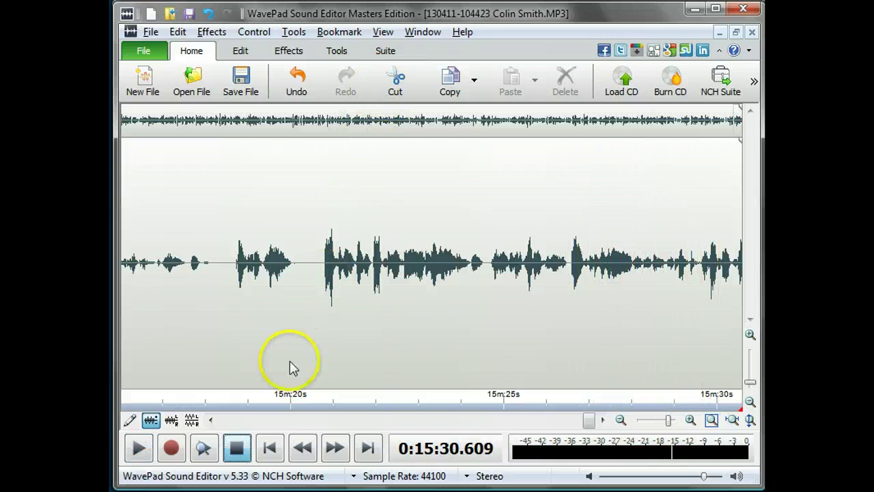
# Step: Select the unwanted tail from the end of the recording back to about 15:28.77, audition it and delete it
pyautogui.click(373, 461)
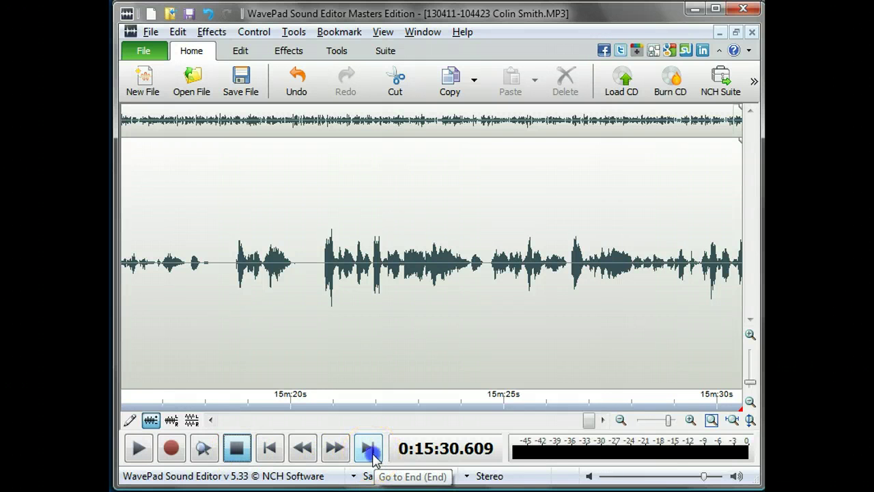
pyautogui.click(177, 32)
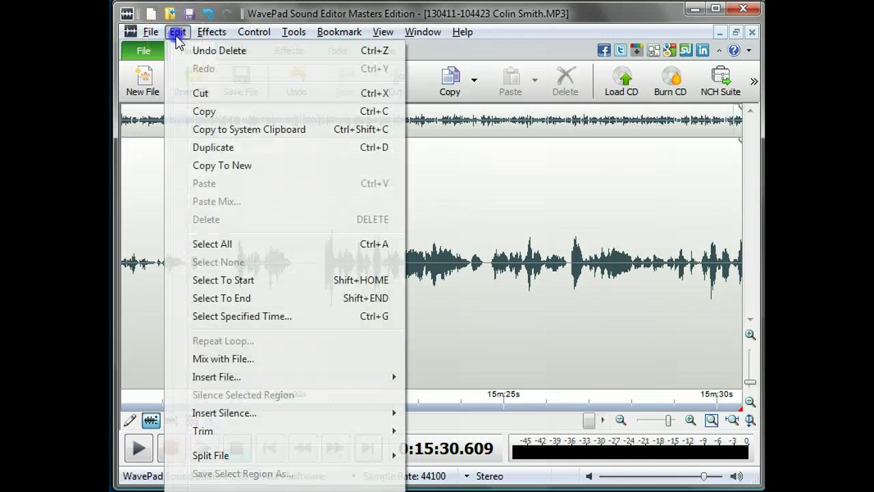
pyautogui.moveTo(741, 263); pyautogui.dragTo(665, 263)
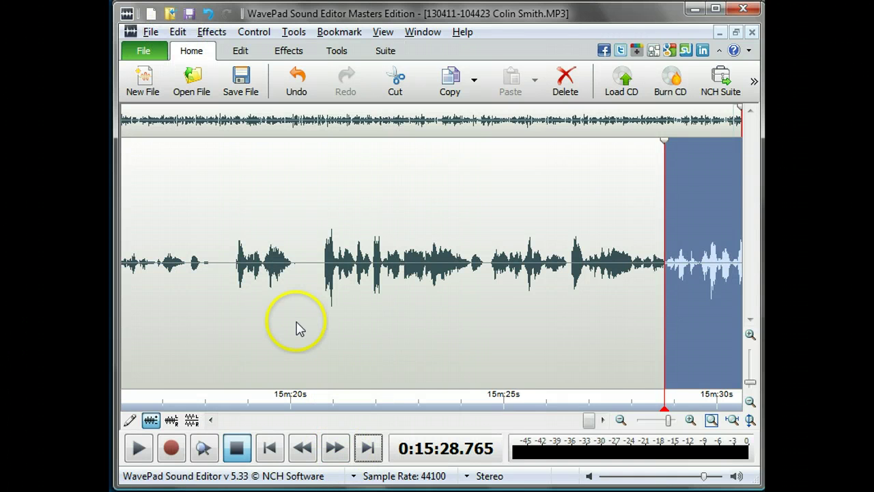
pyautogui.click(138, 451)
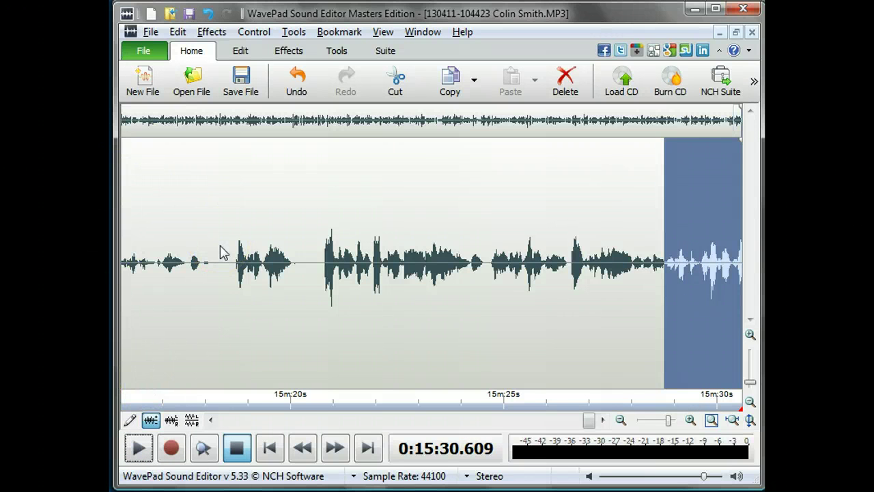
pyautogui.press('Delete')
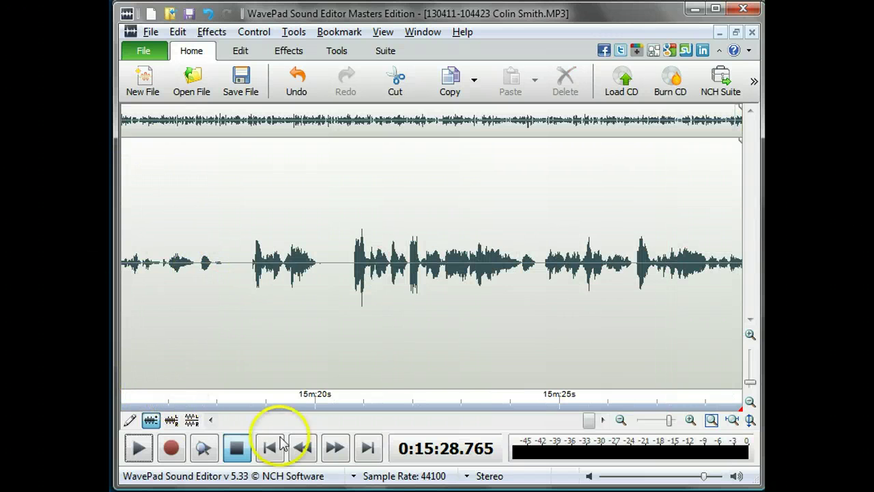
# Step: Play the trimmed ending from about 15:26.4 to check the cut
pyautogui.click(367, 452)
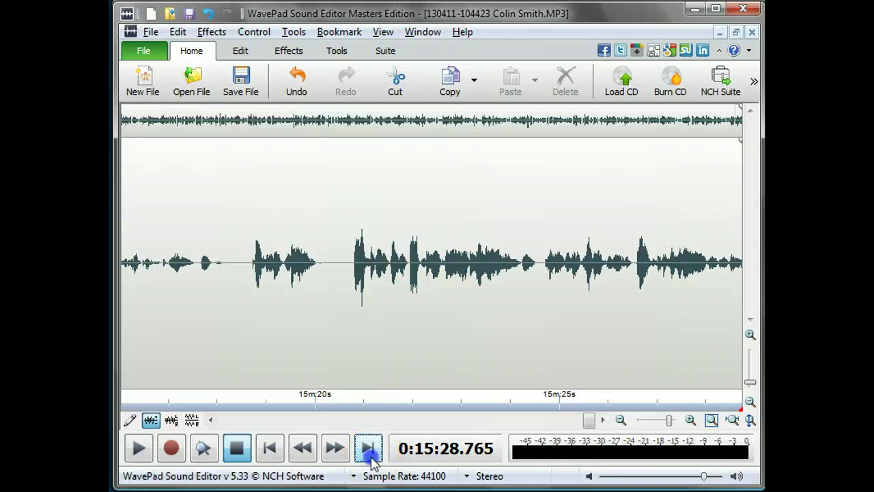
pyautogui.click(630, 210)
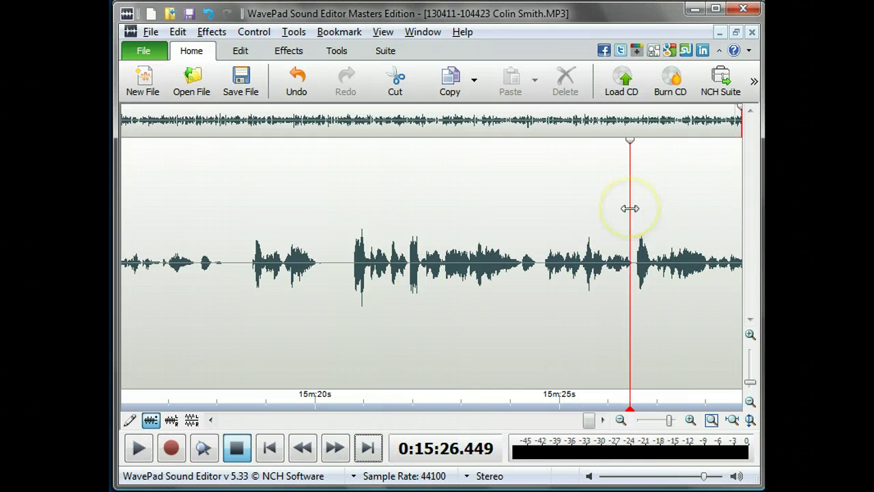
pyautogui.press('space')
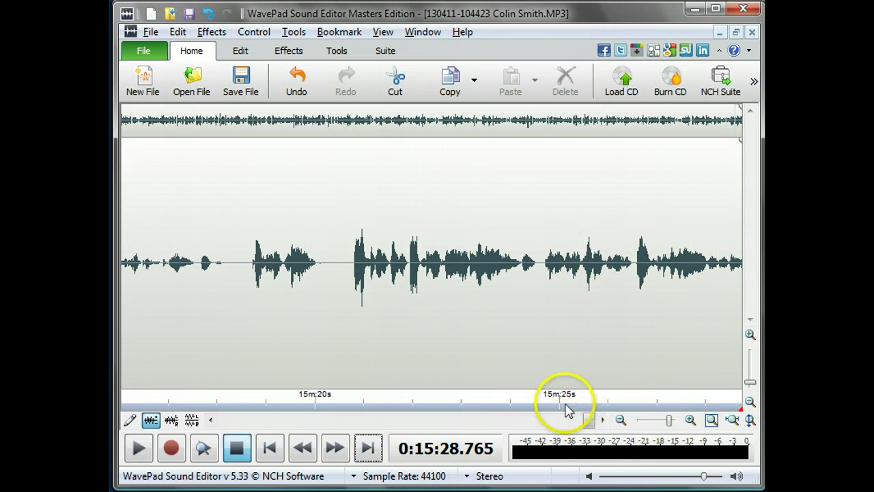
# Step: Apply Fade Out to the final stretch of the recording, from about 15:28.6 to the end
pyautogui.click(721, 292)
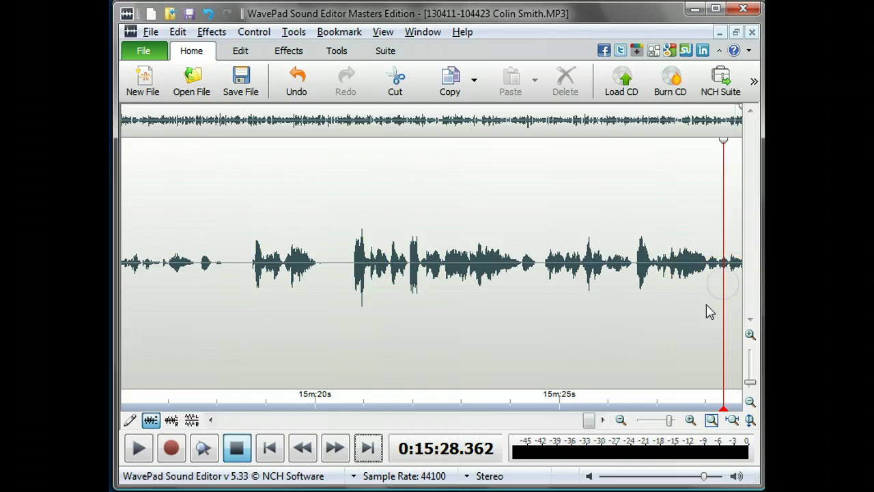
pyautogui.scroll(3, 708, 312)
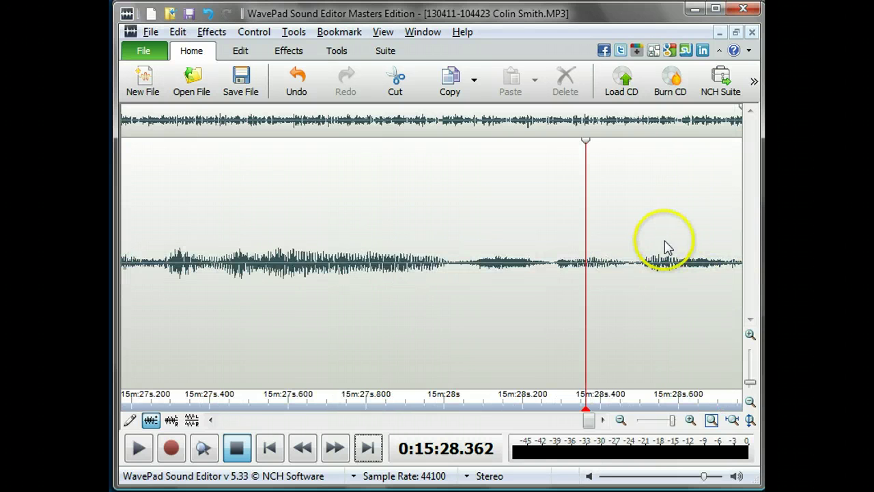
pyautogui.click(679, 209)
pyautogui.moveTo(679, 209); pyautogui.dragTo(743, 208)
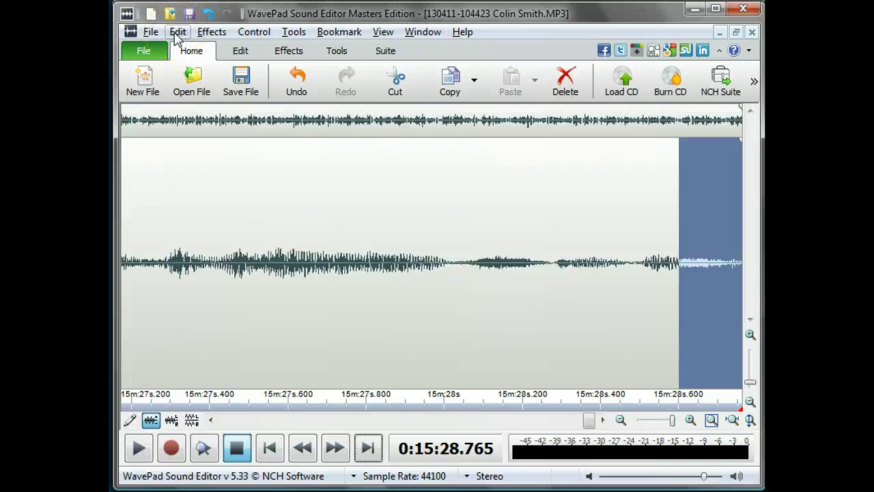
pyautogui.click(284, 34)
pyautogui.moveTo(258, 41)
pyautogui.click(202, 32)
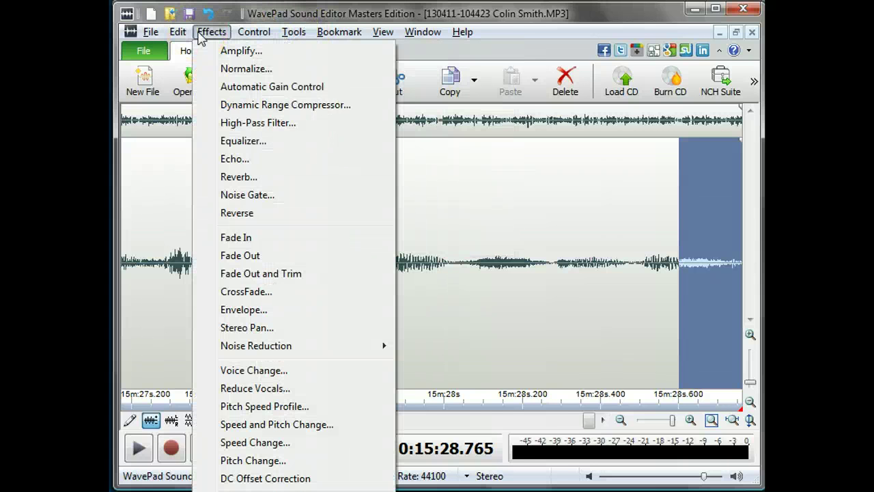
pyautogui.click(334, 263)
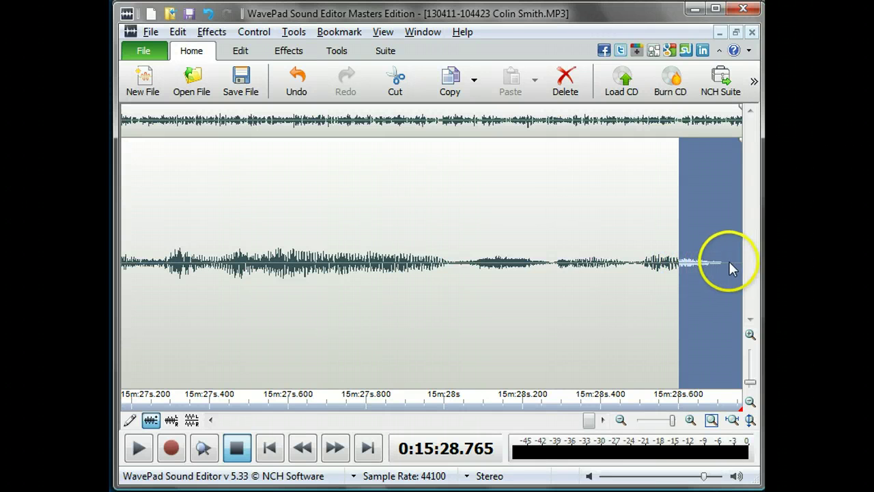
# Step: Play the faded ending from about 15:28.15 and again from about 15:27.5, and view the whole recording's waveform
pyautogui.click(501, 200)
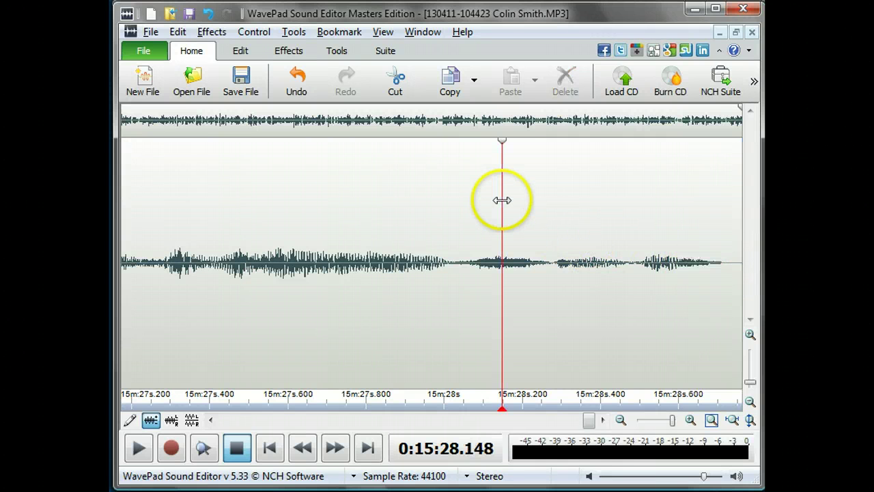
pyautogui.press('space')
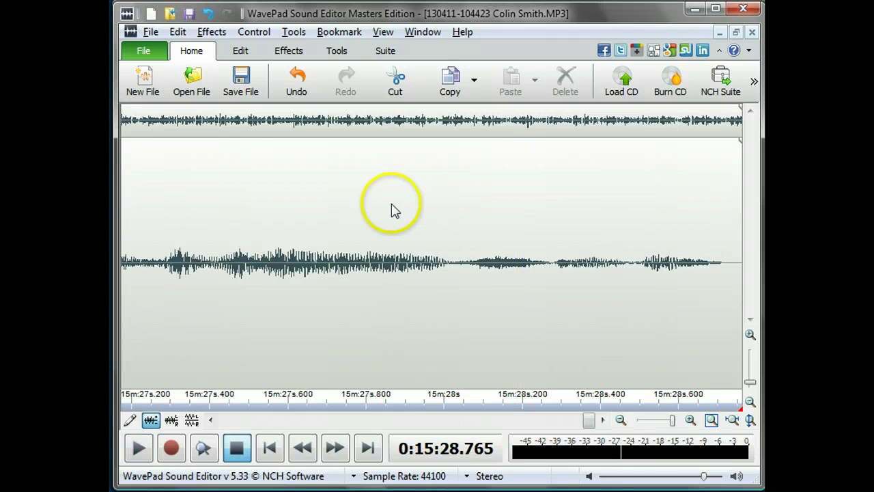
pyautogui.click(266, 200)
pyautogui.press('space')
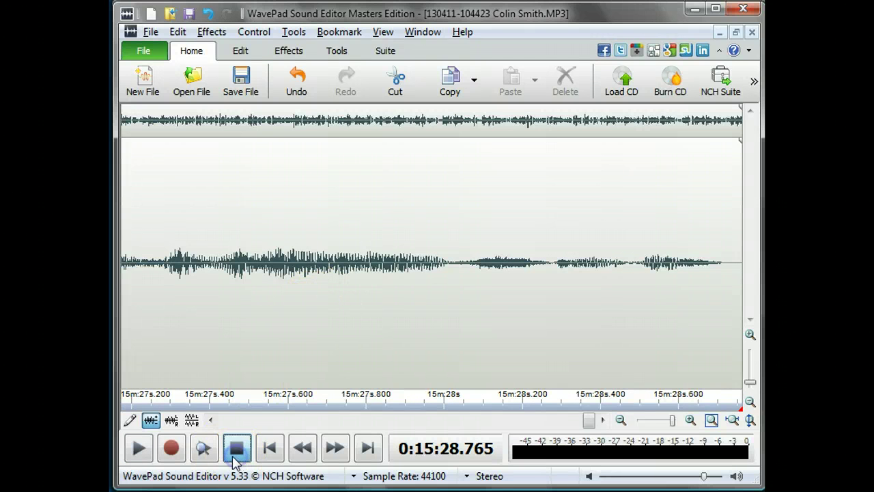
pyautogui.scroll(-6, 231, 269)
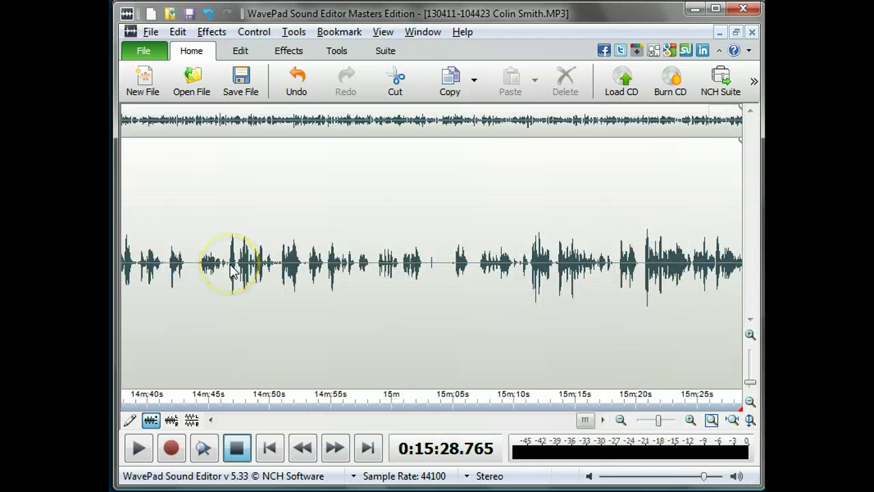
pyautogui.scroll(-6, 231, 269)
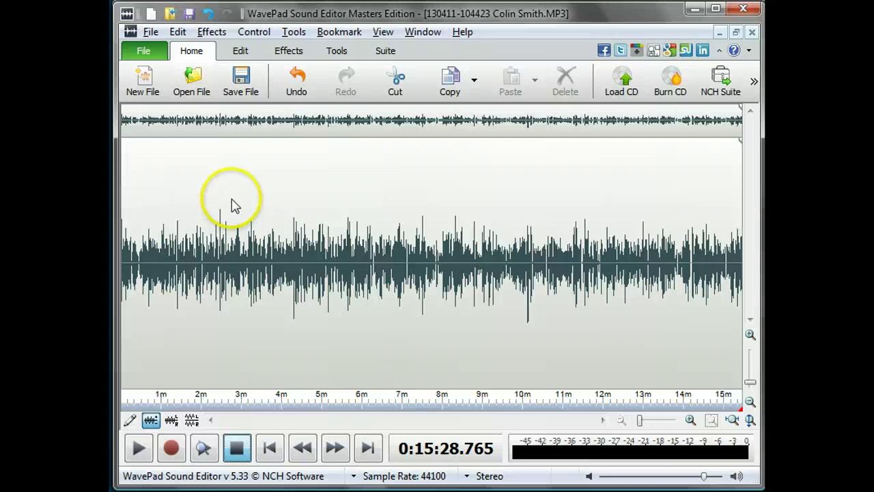
# Step: Spot-check the edited recording by playing it from about 6:50, 8:14, 3:58 and 10:49, and stop playback
pyautogui.click(396, 217)
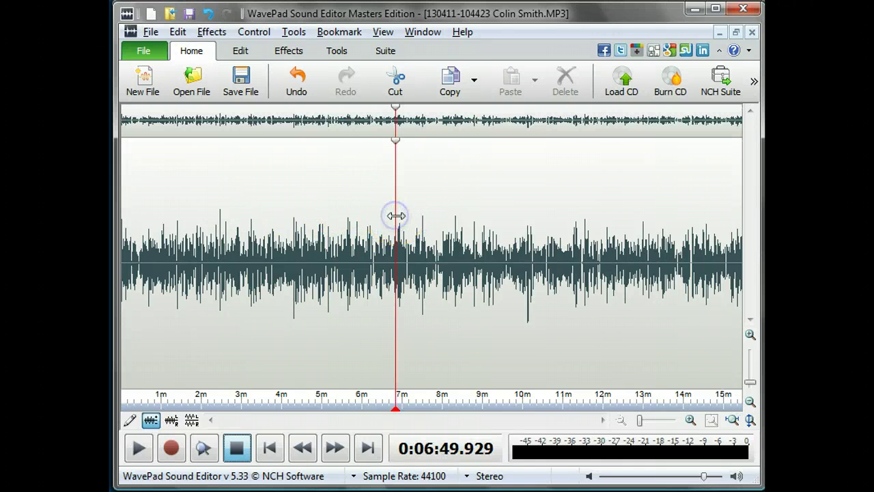
pyautogui.press('space')
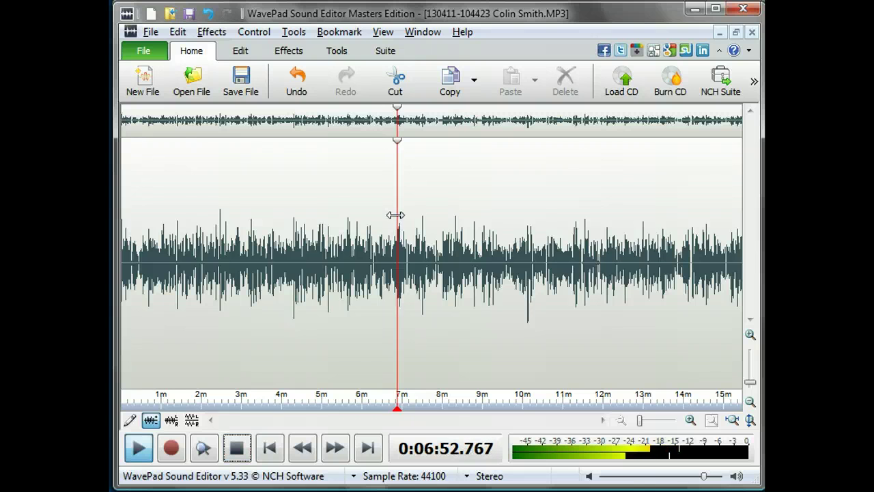
pyautogui.press('space')
pyautogui.click(451, 222)
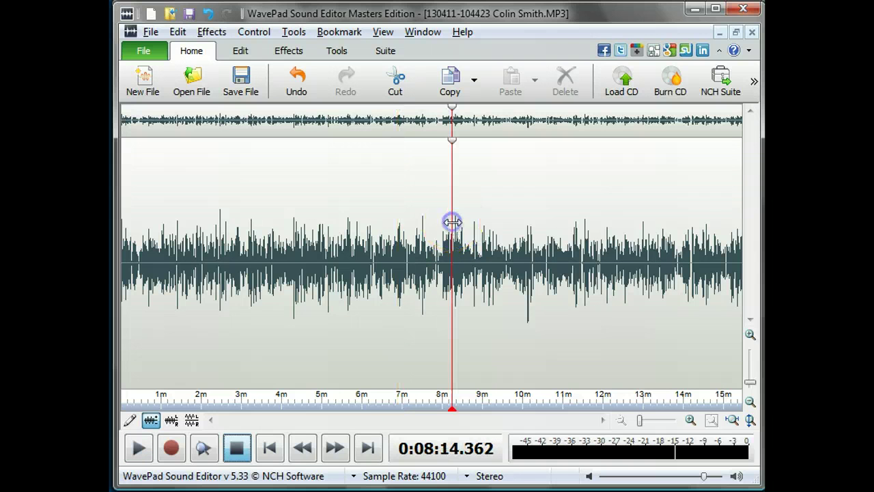
pyautogui.press('space')
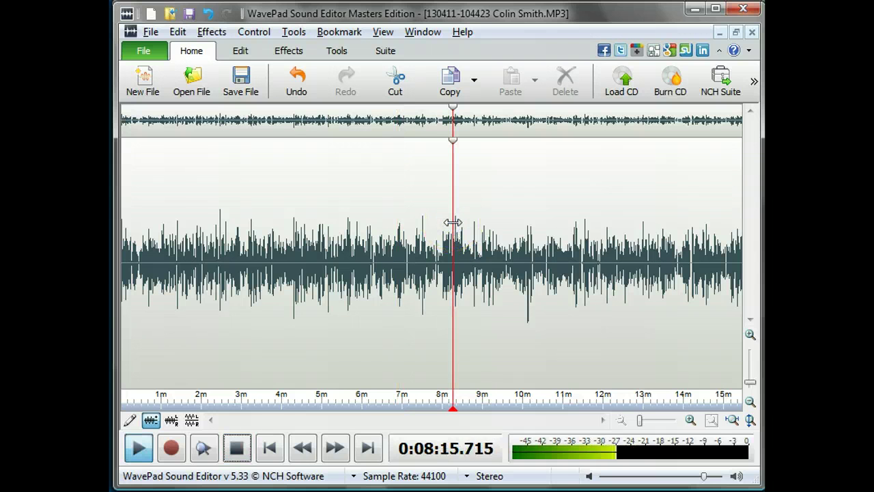
pyautogui.click(282, 220)
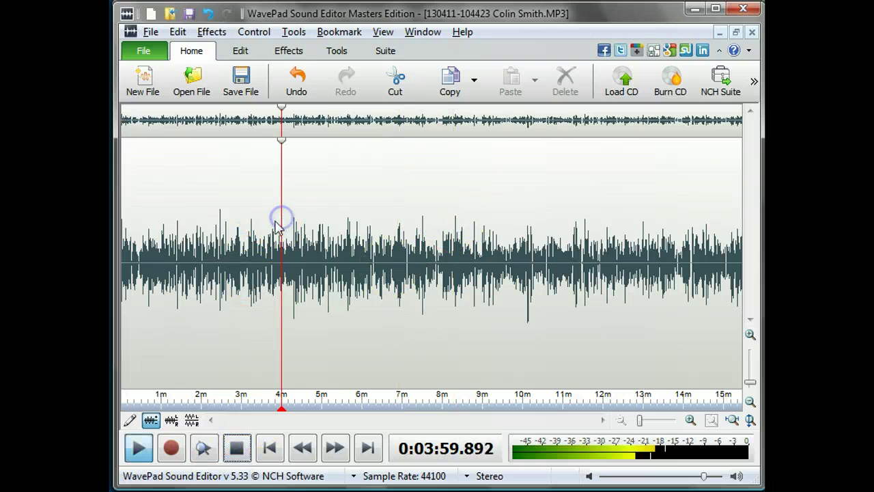
pyautogui.click(556, 215)
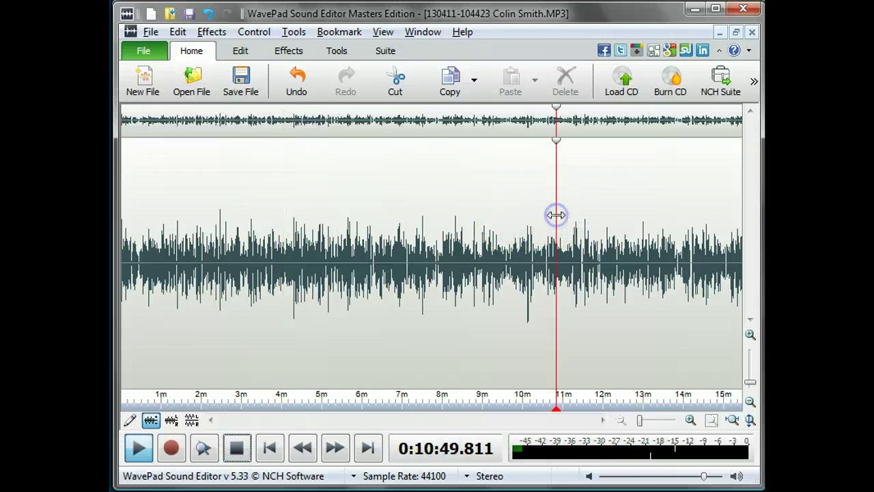
pyautogui.click(235, 448)
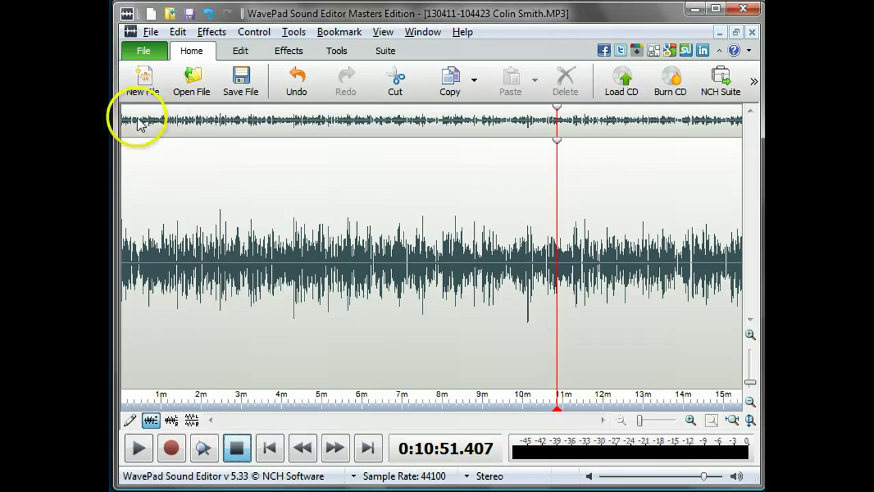
# Step: Try to save the recording as a separate MP3 in the Y&T Voices folder, with EDITED appended to its file name
pyautogui.click(149, 33)
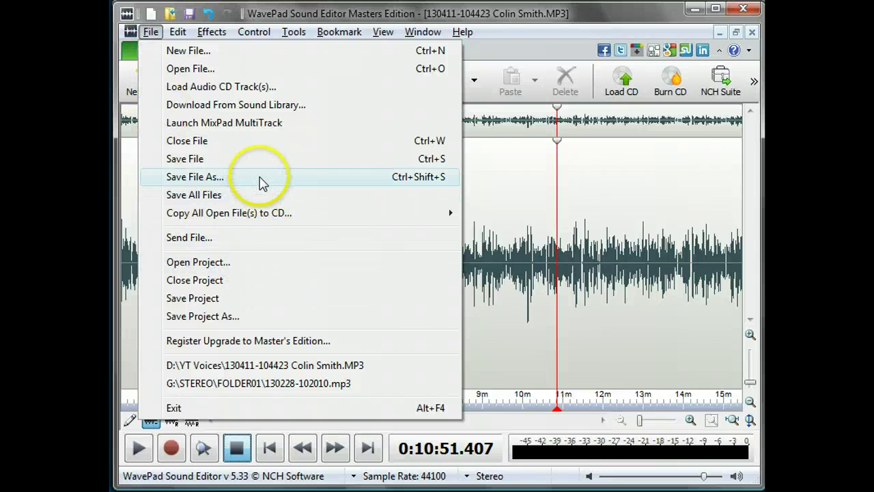
pyautogui.click(261, 183)
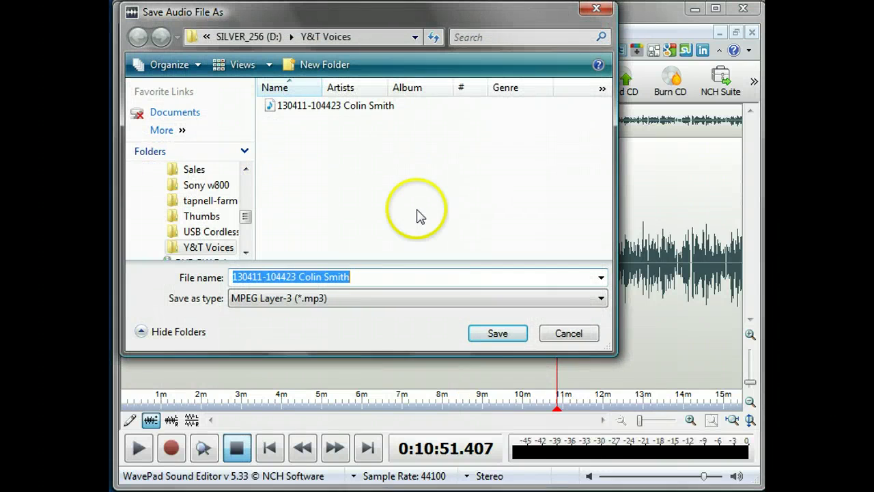
pyautogui.click(406, 277)
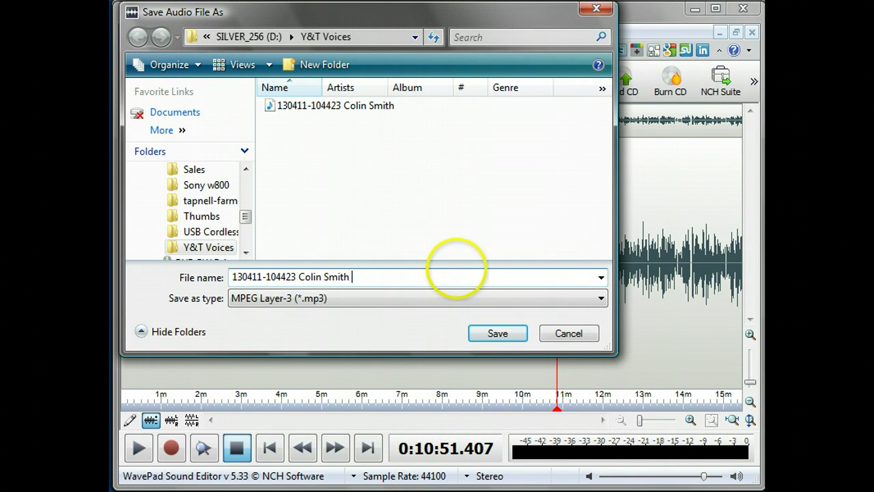
pyautogui.write('EDITED')
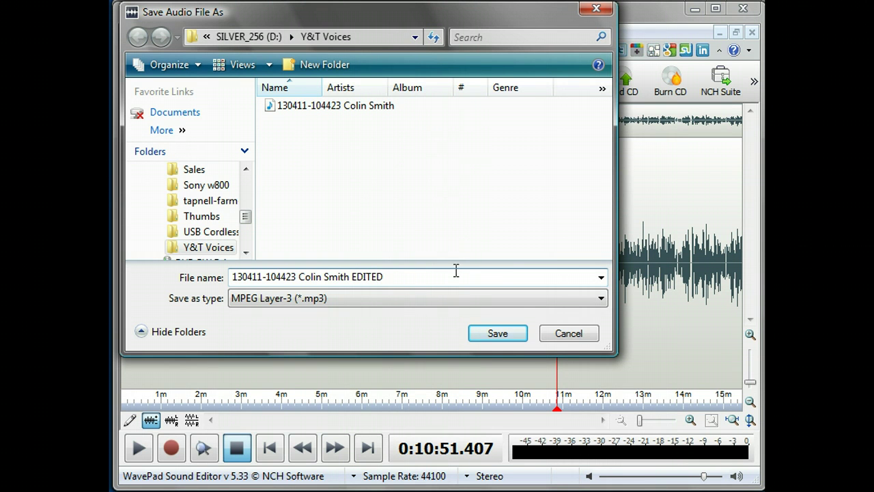
pyautogui.click(449, 277)
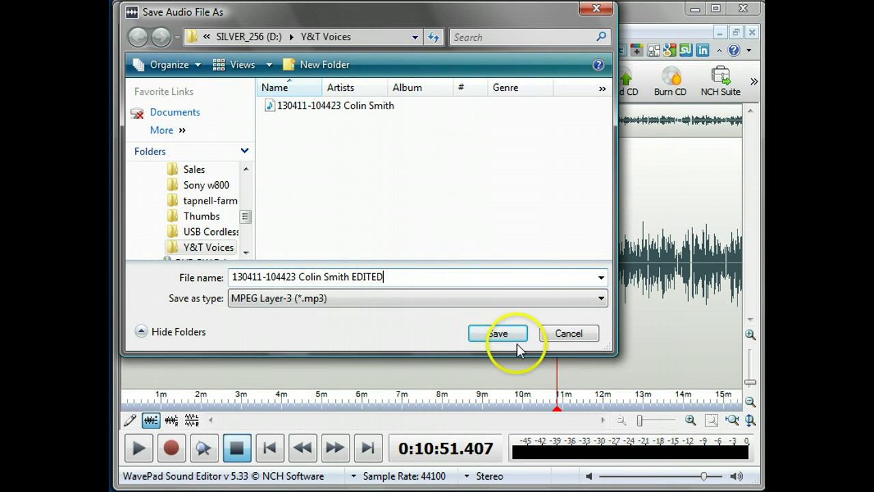
pyautogui.click(493, 335)
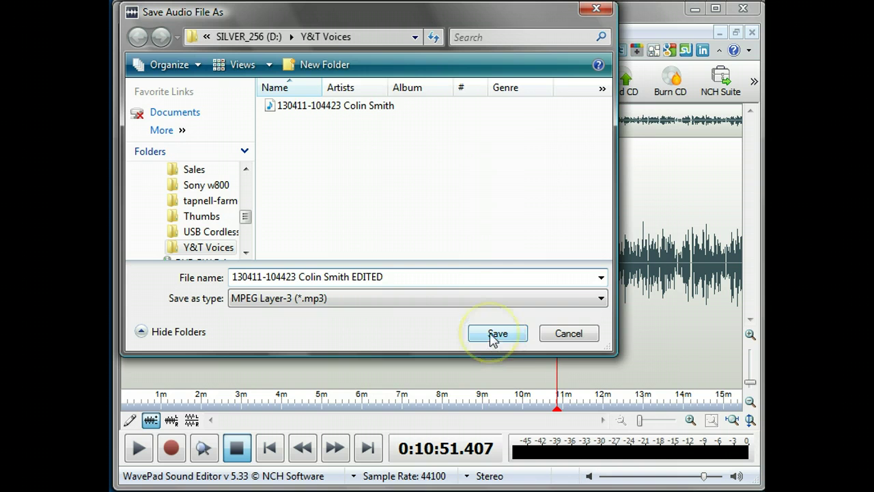
pyautogui.click(496, 335)
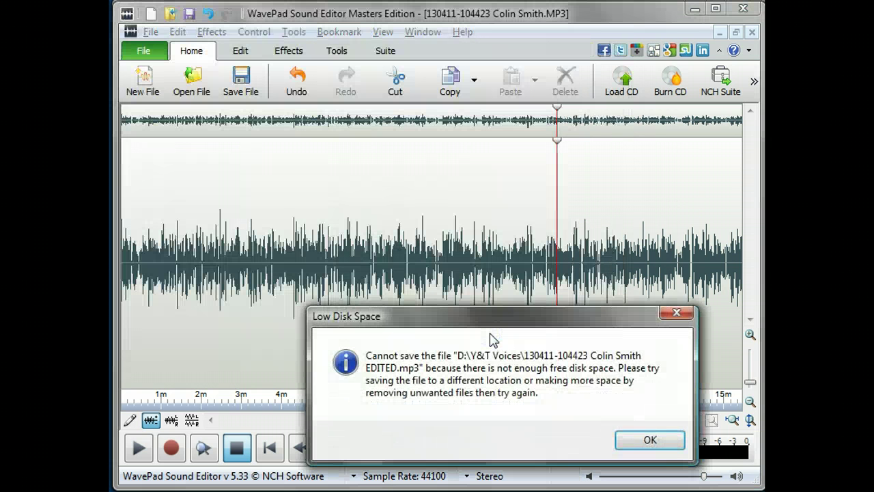
pyautogui.click(495, 335)
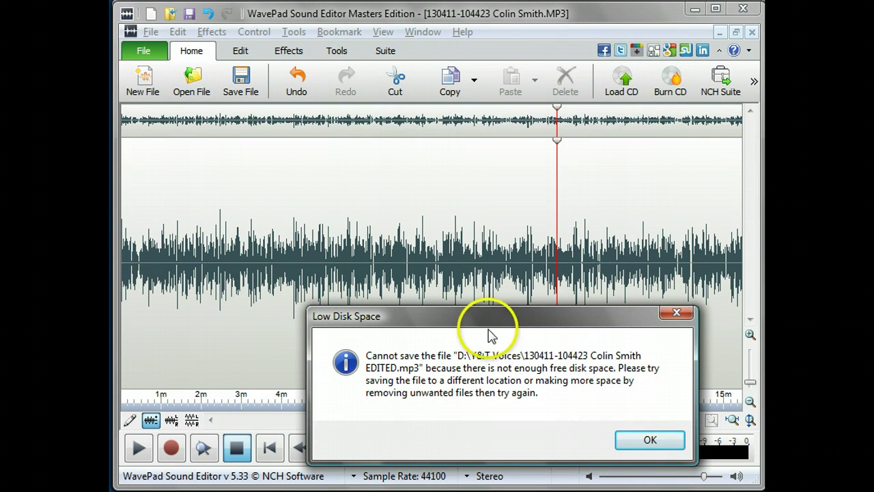
pyautogui.click(638, 440)
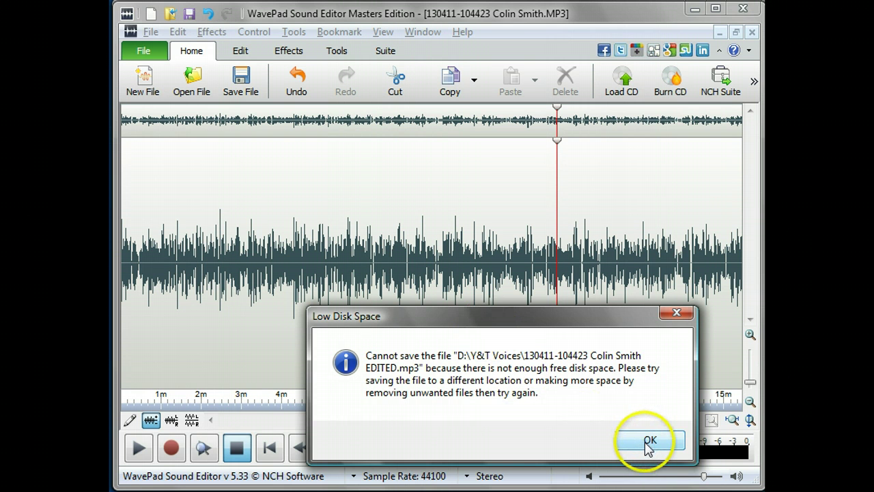
pyautogui.click(649, 441)
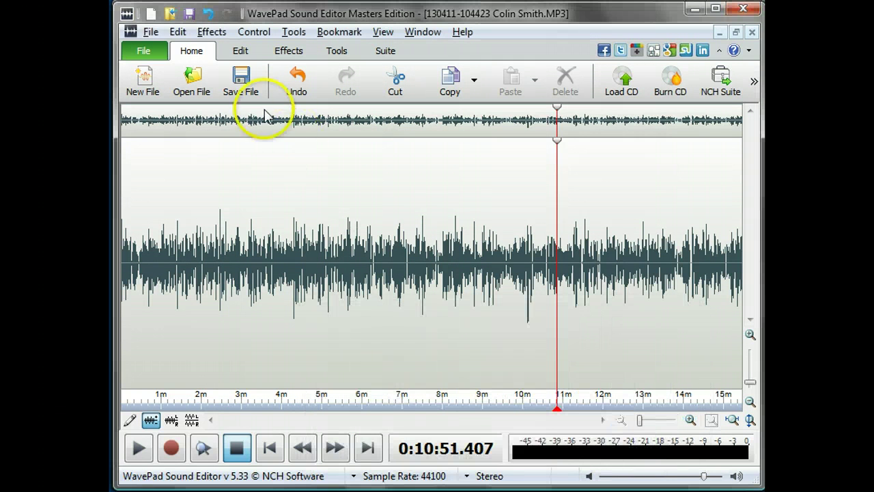
# Step: Save the recording as a new MP3 on the Desktop, with EDITED appended to its existing file name
pyautogui.click(151, 32)
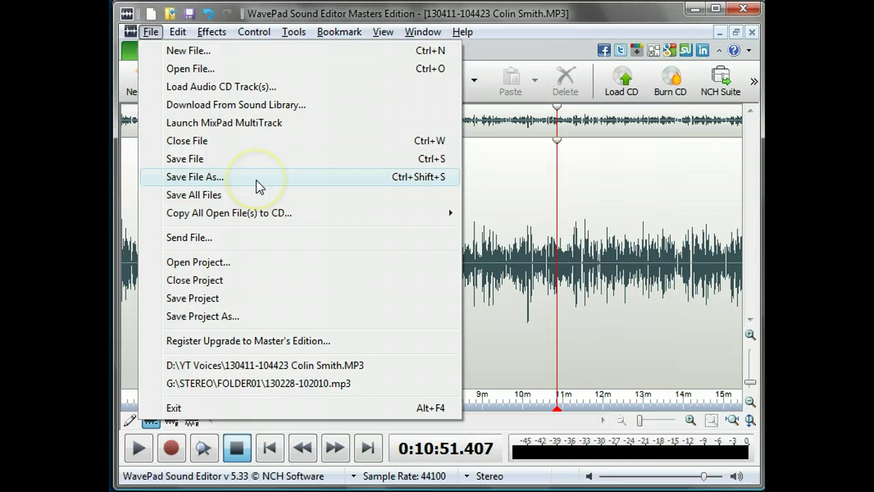
pyautogui.click(258, 186)
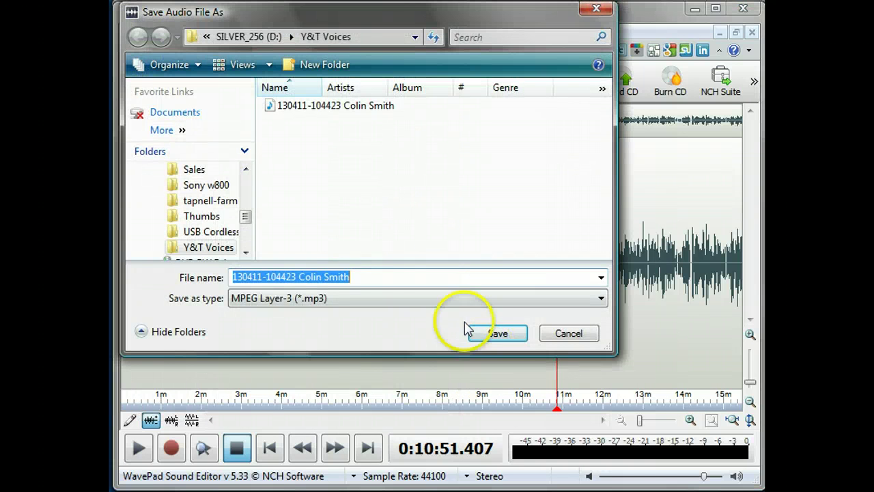
pyautogui.click(244, 168)
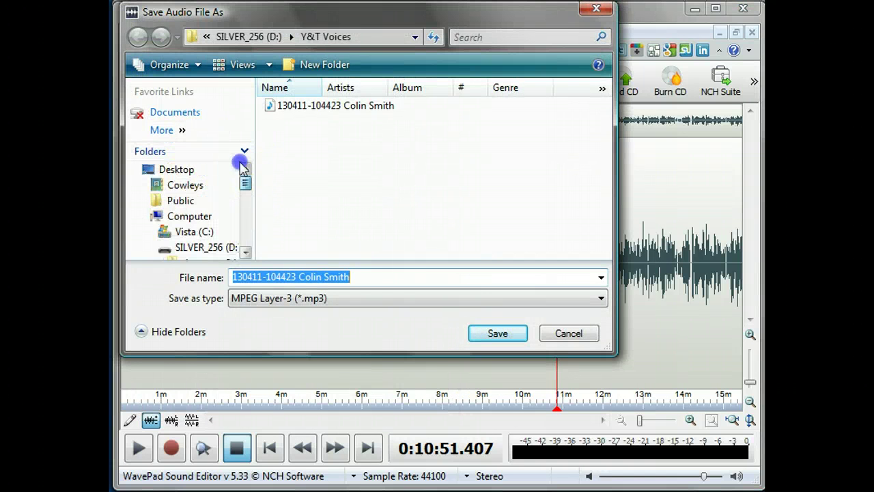
pyautogui.click(176, 169)
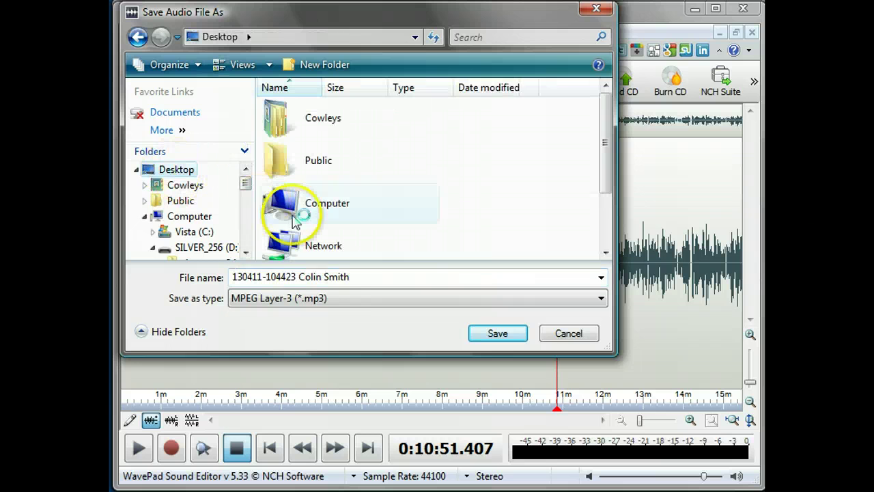
pyautogui.click(396, 276)
pyautogui.click(396, 276)
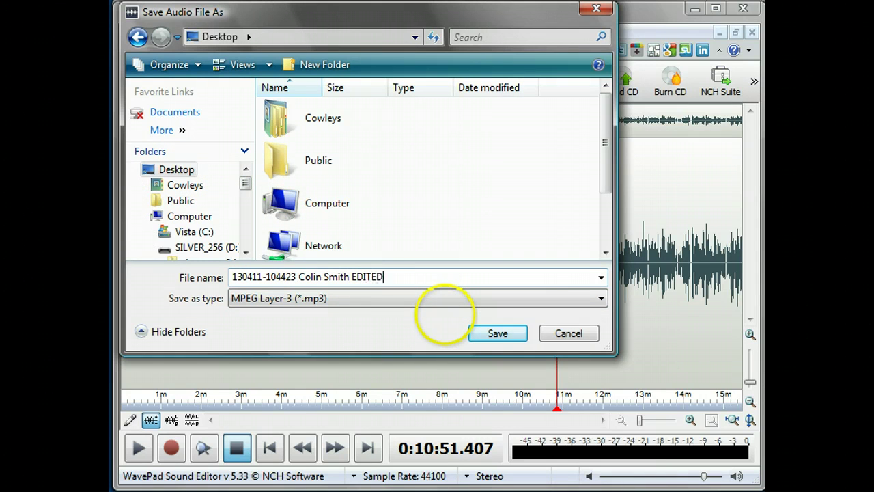
pyautogui.click(497, 334)
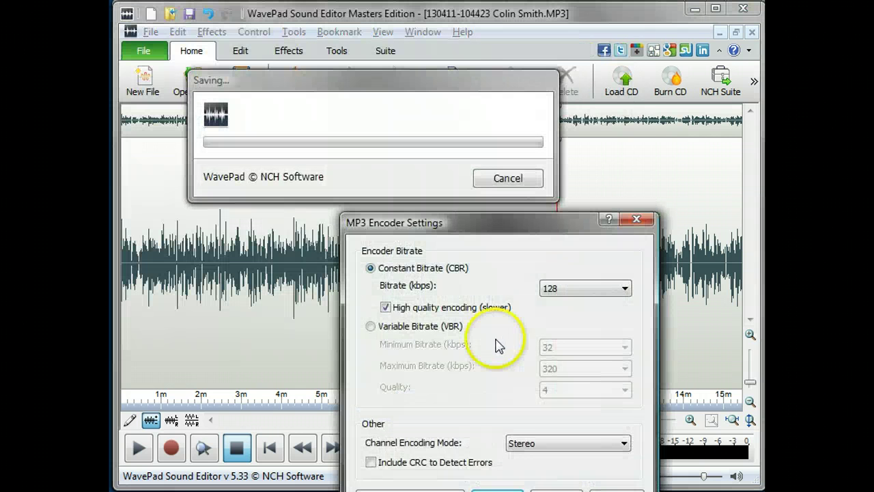
# Step: Encode the MP3 at a constant 128 kbps bitrate in stereo with high quality encoding, and close the saved file
pyautogui.moveTo(478, 228); pyautogui.dragTo(431, 137)
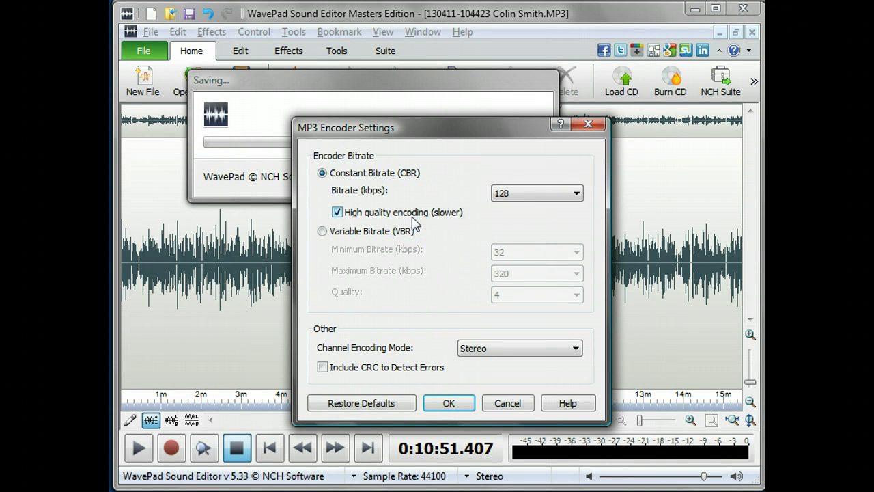
pyautogui.click(450, 403)
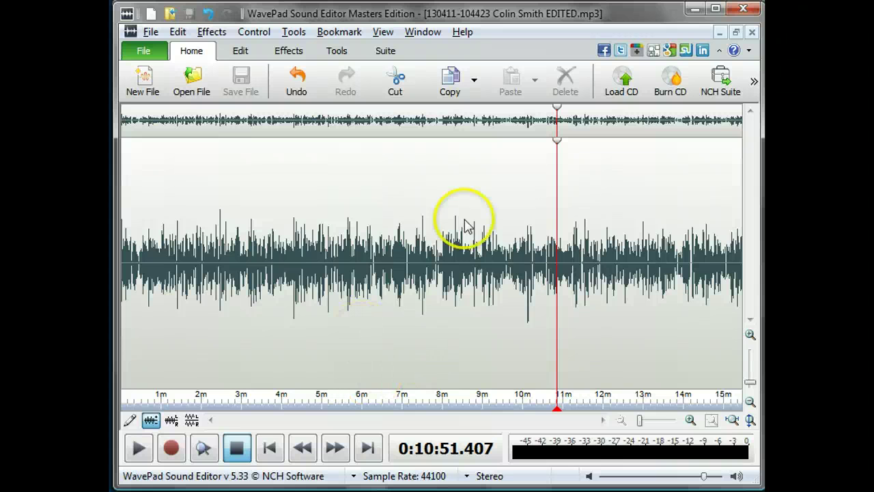
pyautogui.click(751, 32)
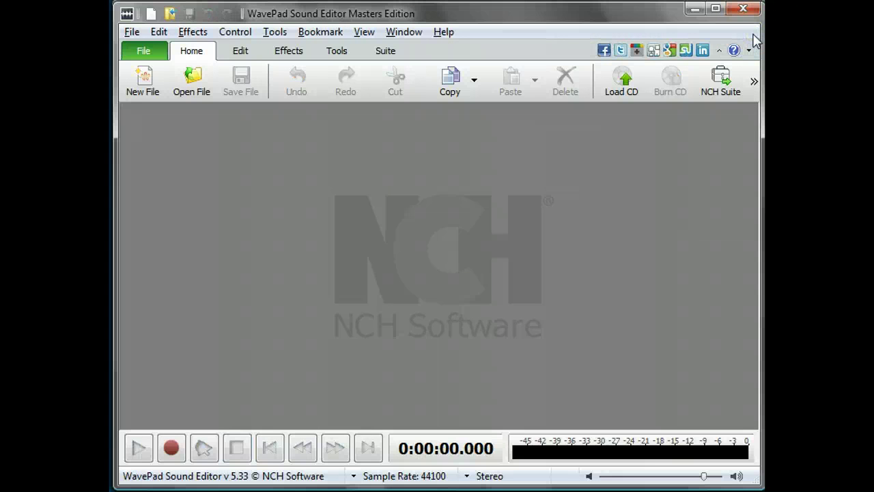